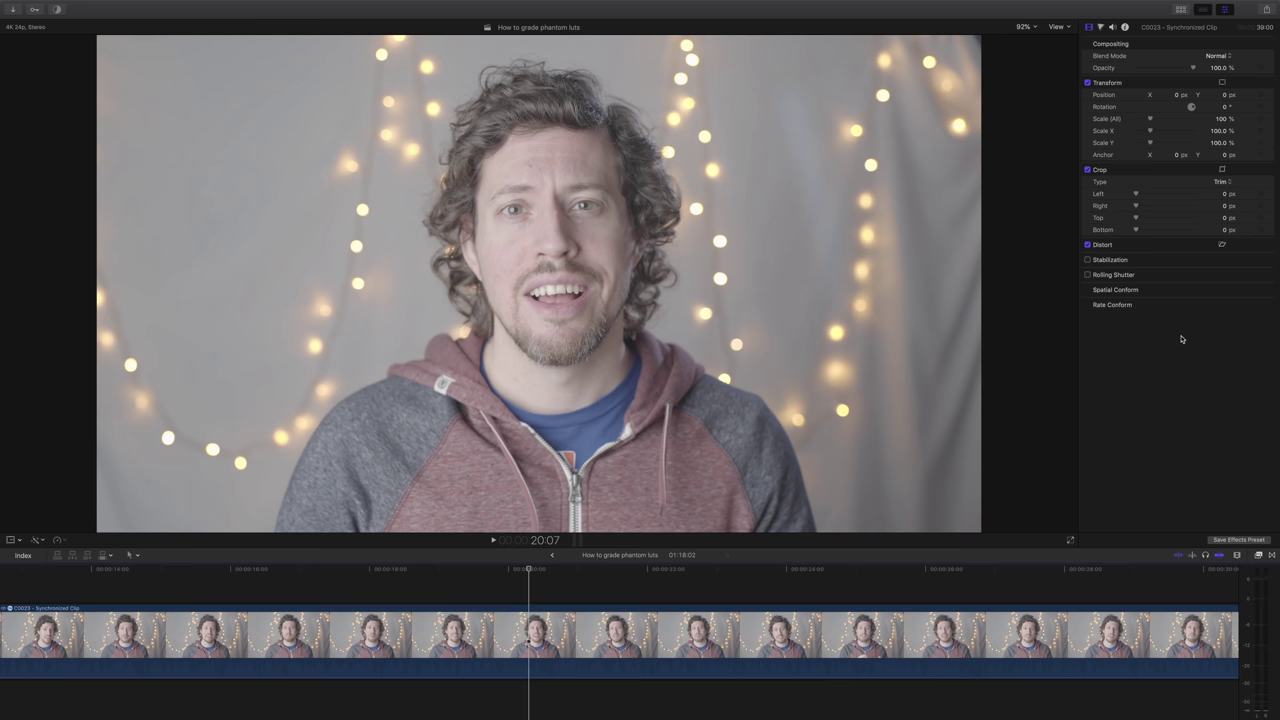
- Add Color Wheels 1 to C0023, show a narrowed luma waveform, and slightly lower Master brightness
left_click(1101, 28)
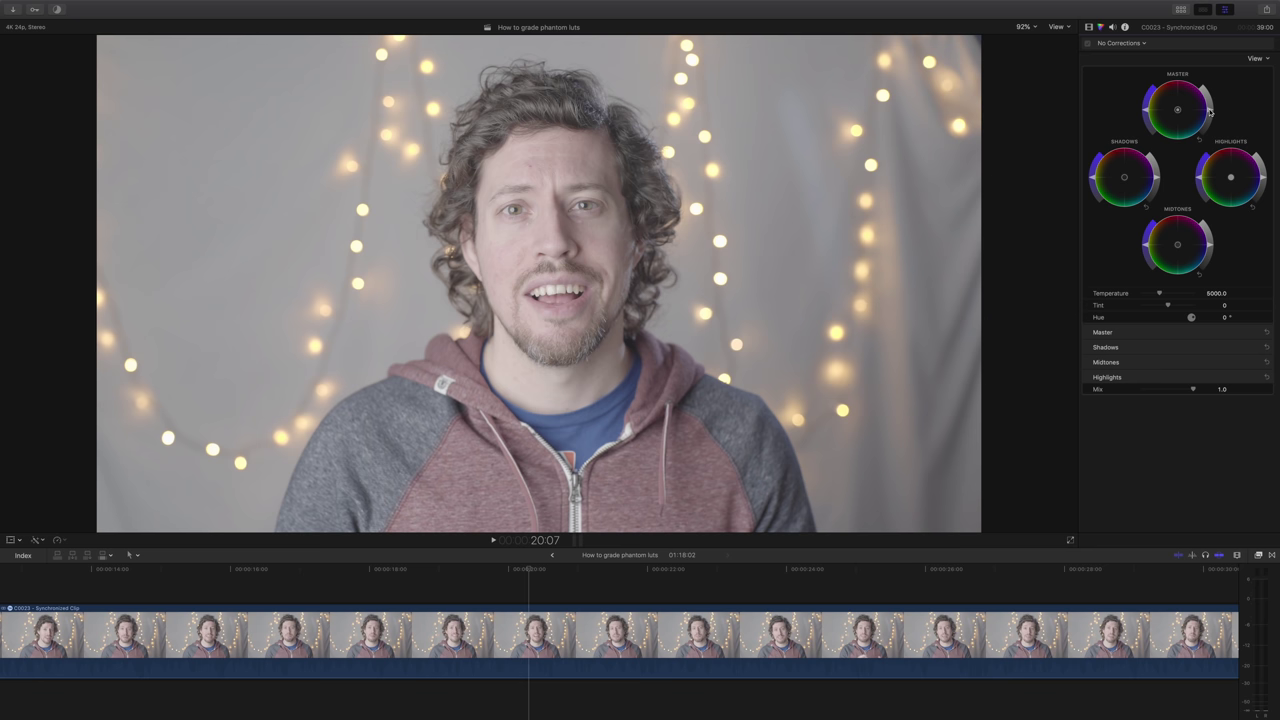
left_click(1211, 114)
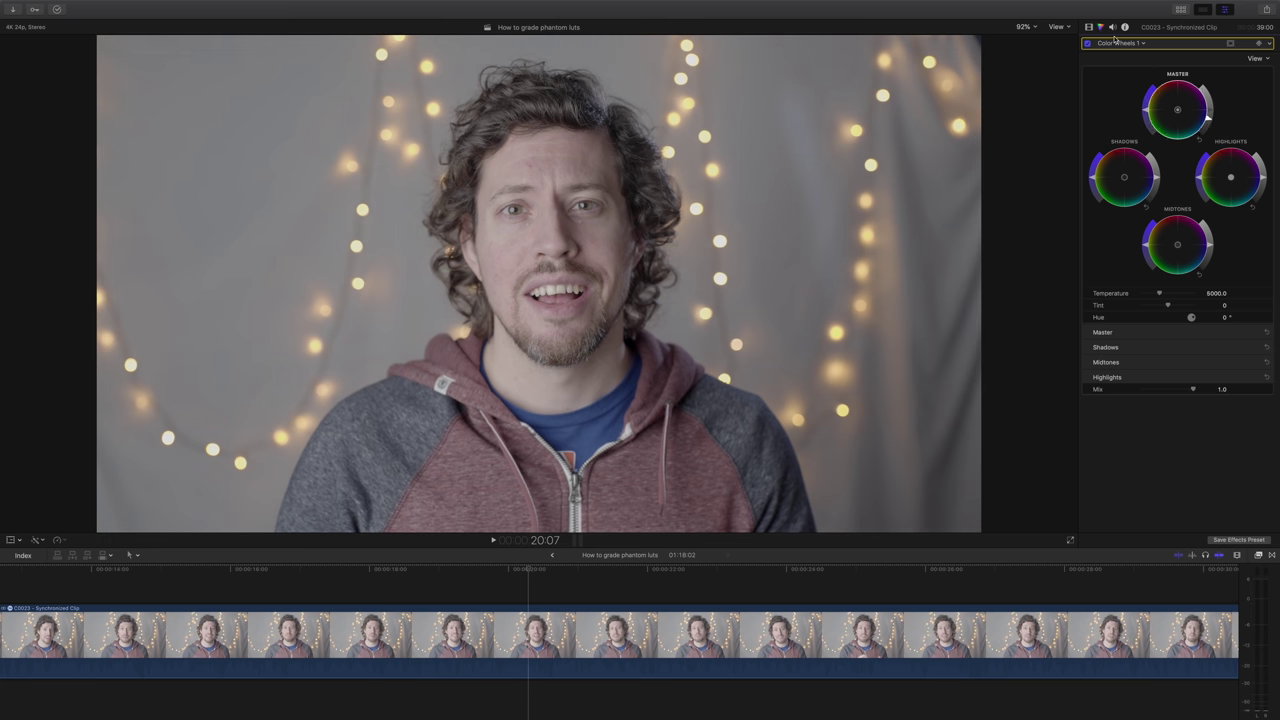
left_click(1057, 27)
left_click(1090, 47)
left_click_drag(534, 127, 367, 127)
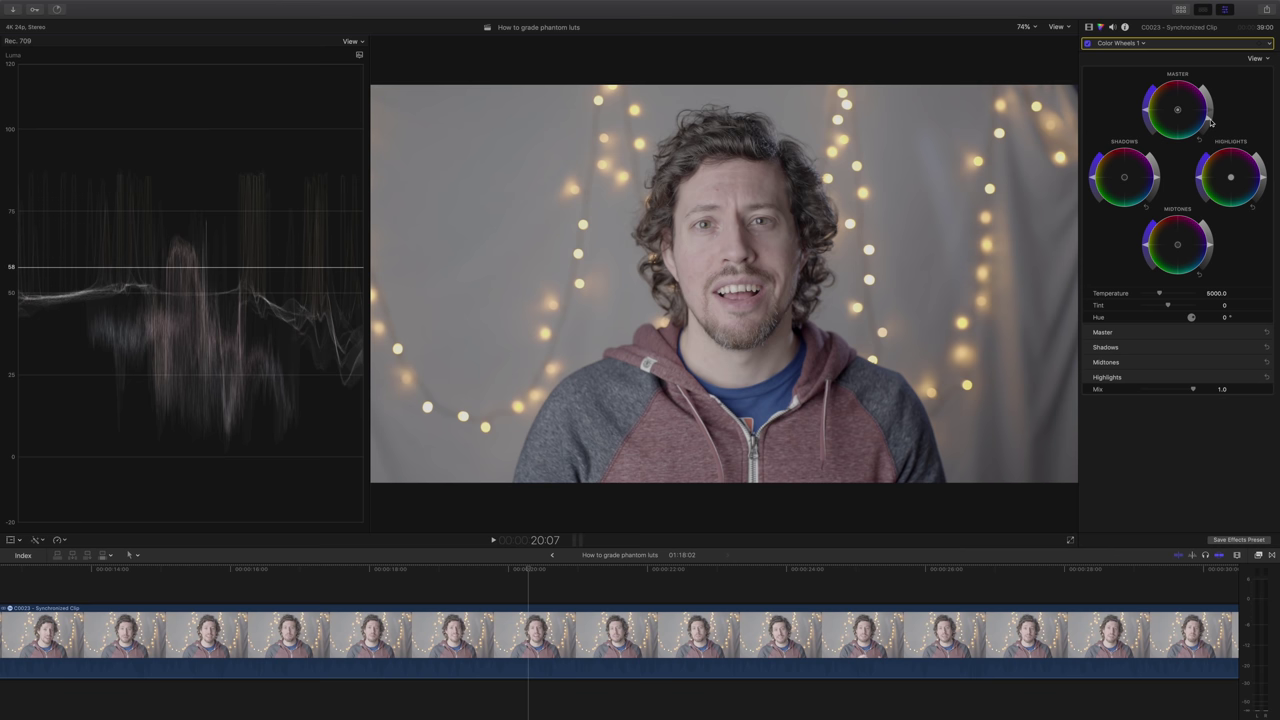
left_click_drag(1209, 123, 1209, 126)
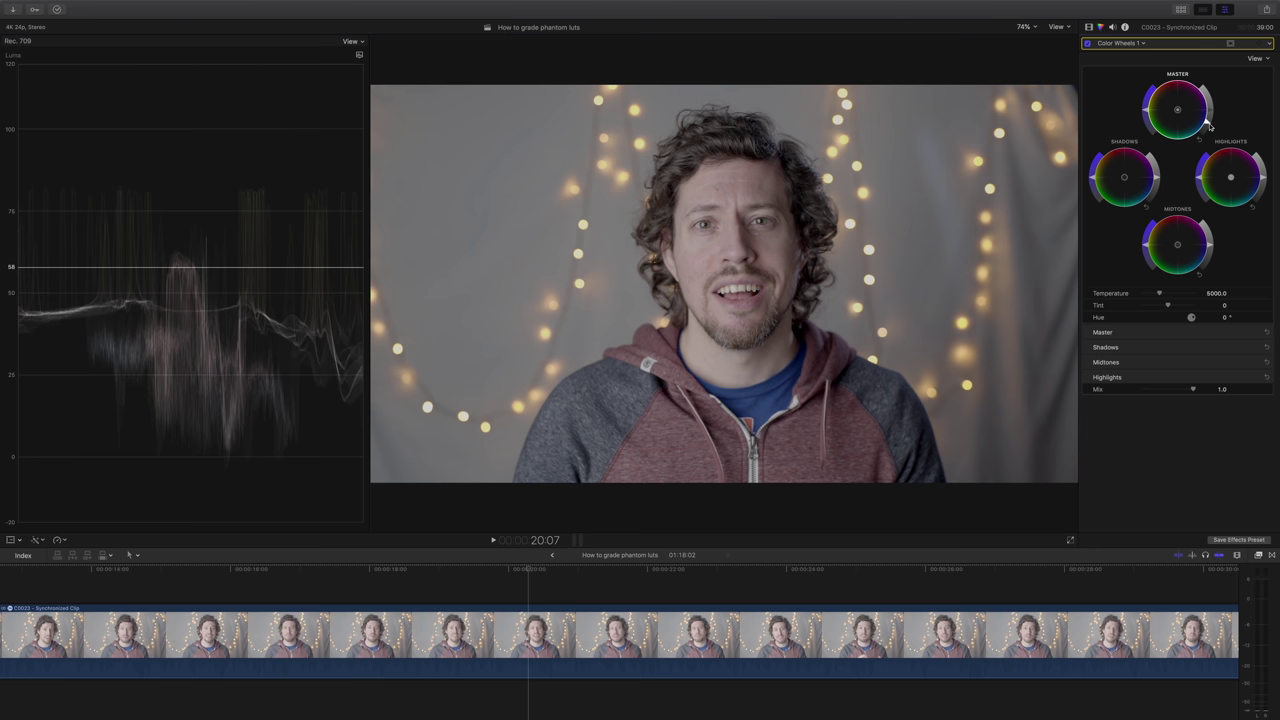
- Apply a Custom LUT set to ARRI_5_Utopia_Monitor_Slog2_sg3cine to C0023 and cool temperature to 4980.9
key("super+5")
double_click(1150, 635)
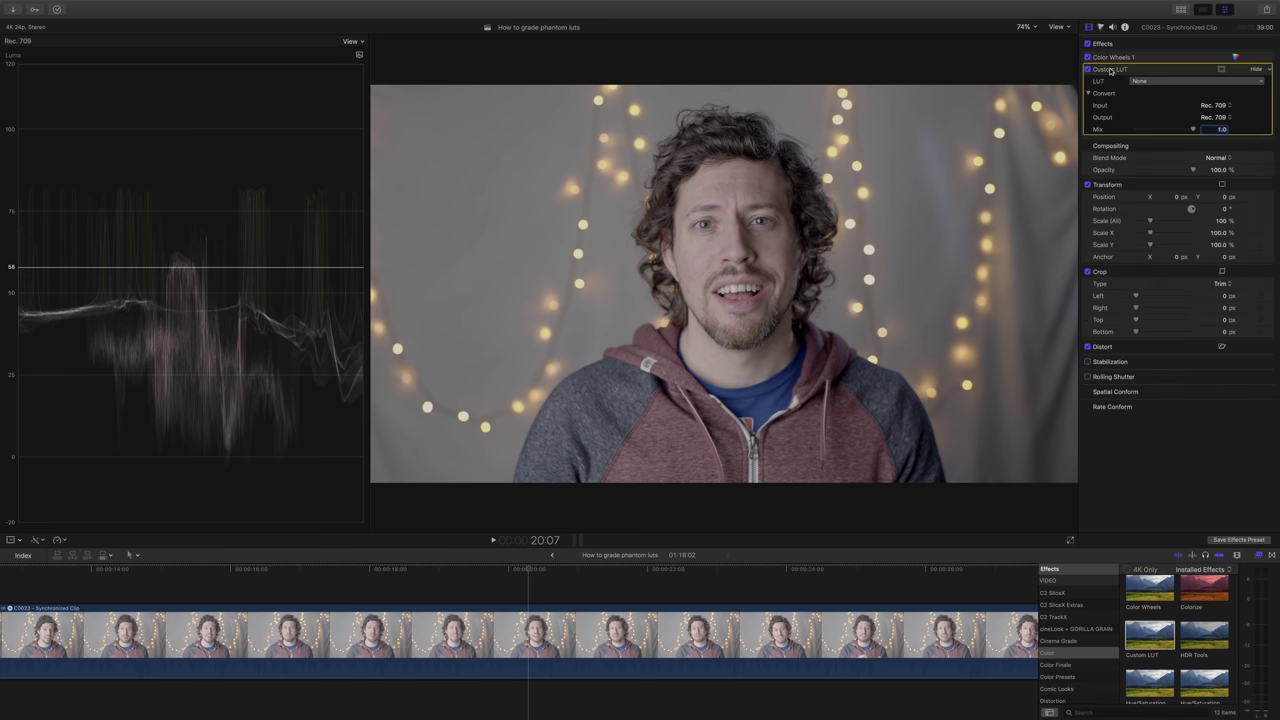
left_click(1146, 82)
mouse_move(1146, 104)
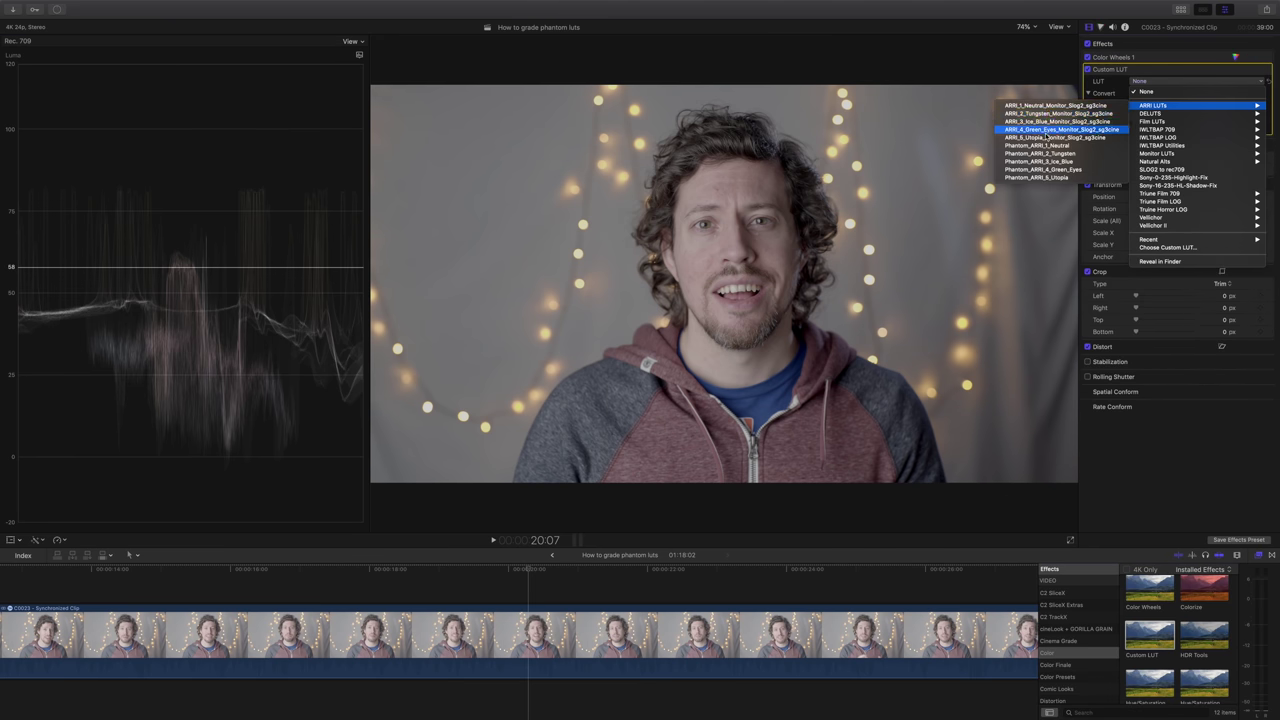
left_click(1046, 137)
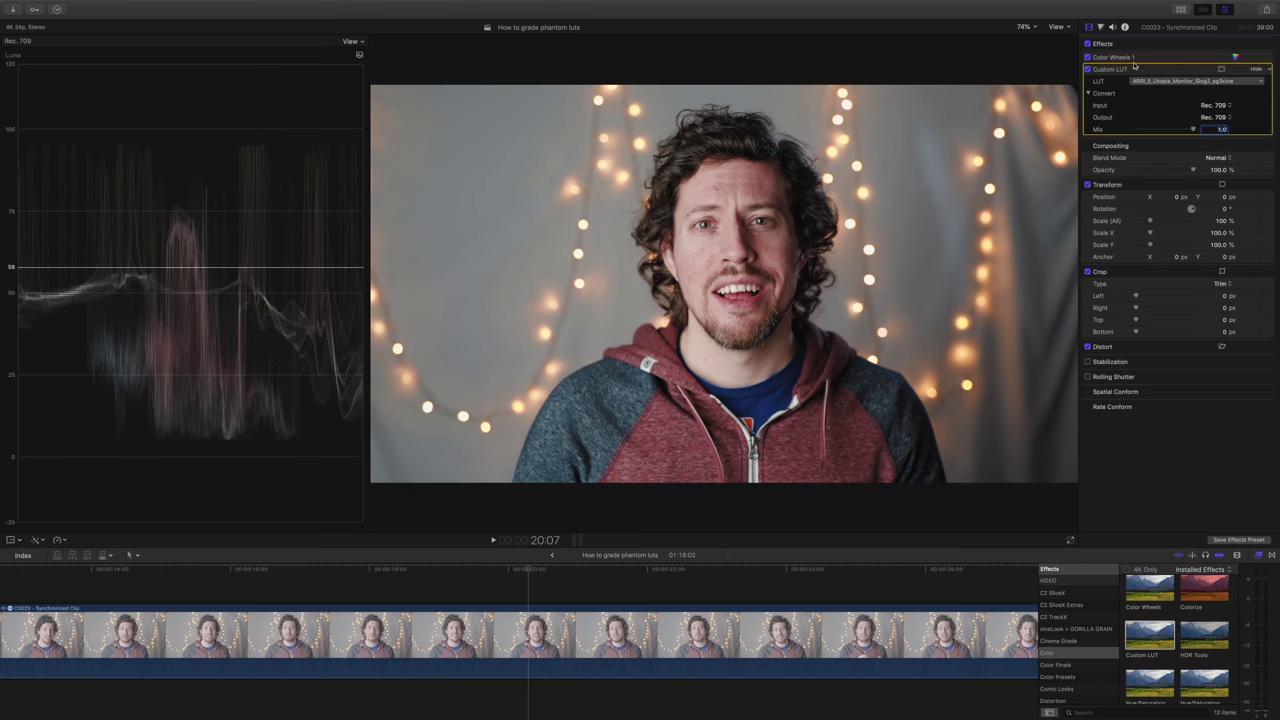
left_click(1236, 58)
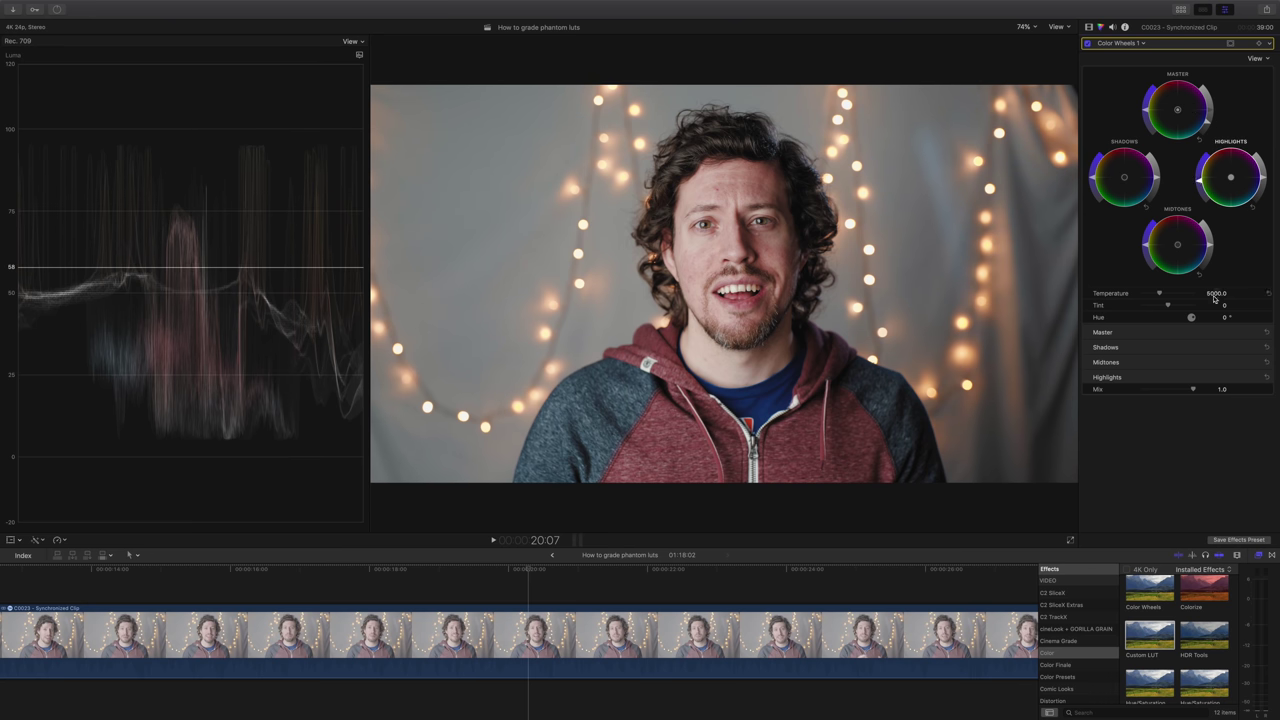
left_click_drag(1160, 293, 1167, 307)
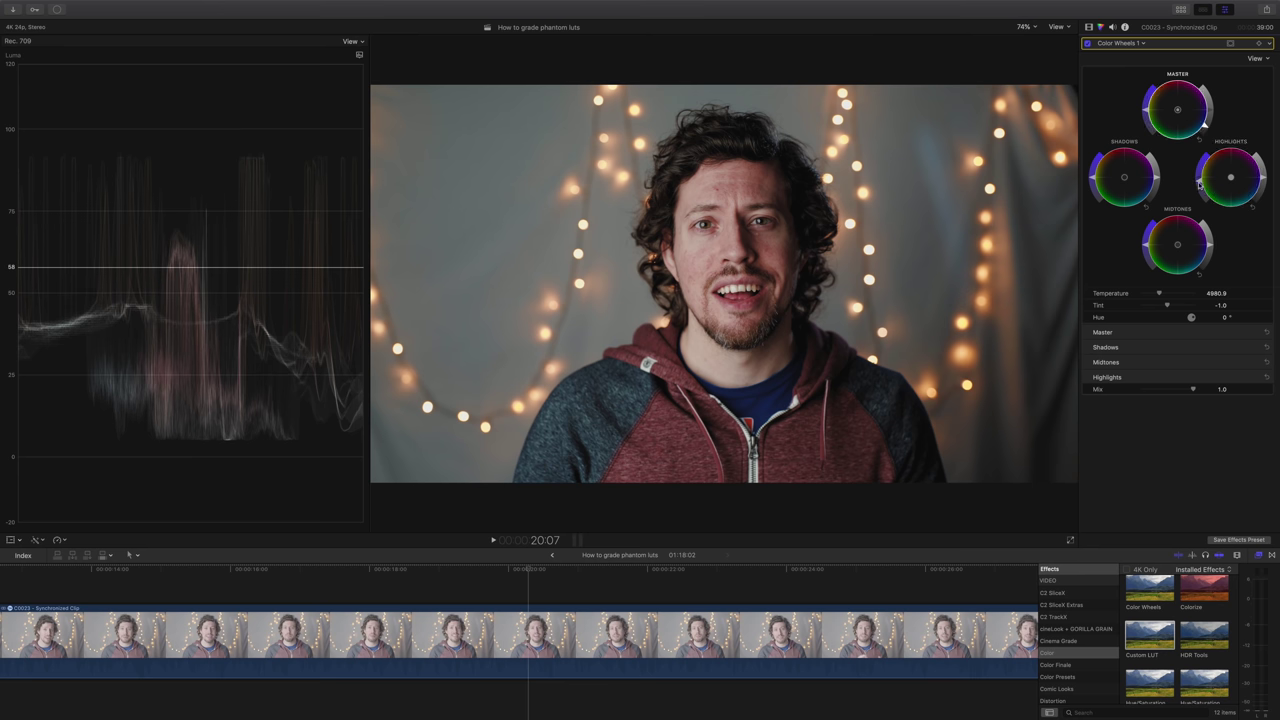
- Add a Vignette to C0023 with Blur Amount 0 and Darken 0.33, hiding its on-screen overlay
left_click(1089, 27)
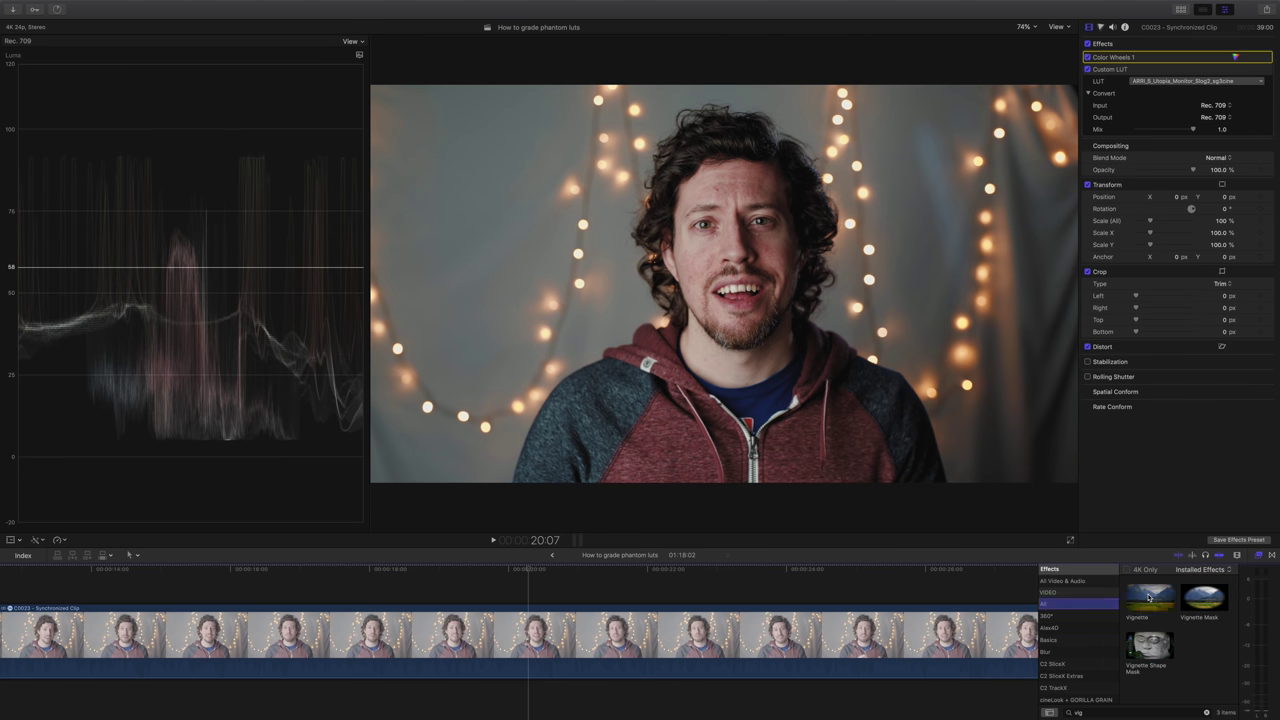
left_click_drag(1150, 597, 880, 632)
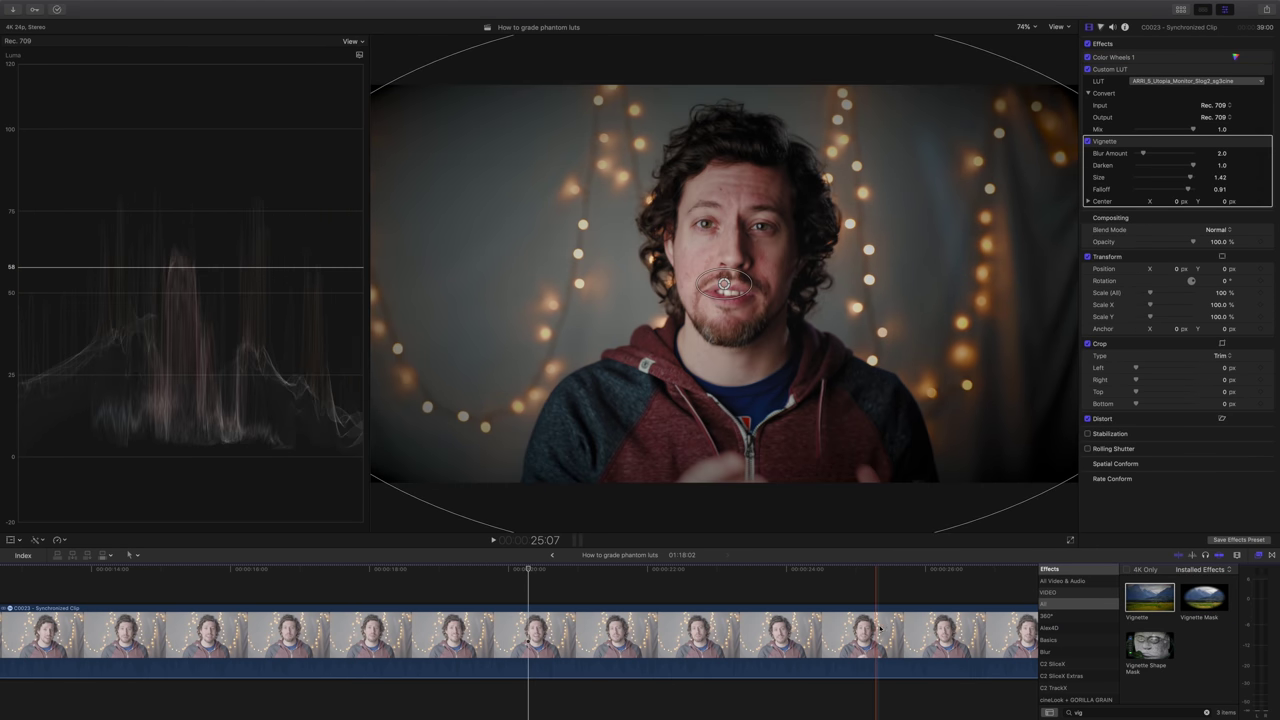
left_click_drag(1141, 153, 1129, 156)
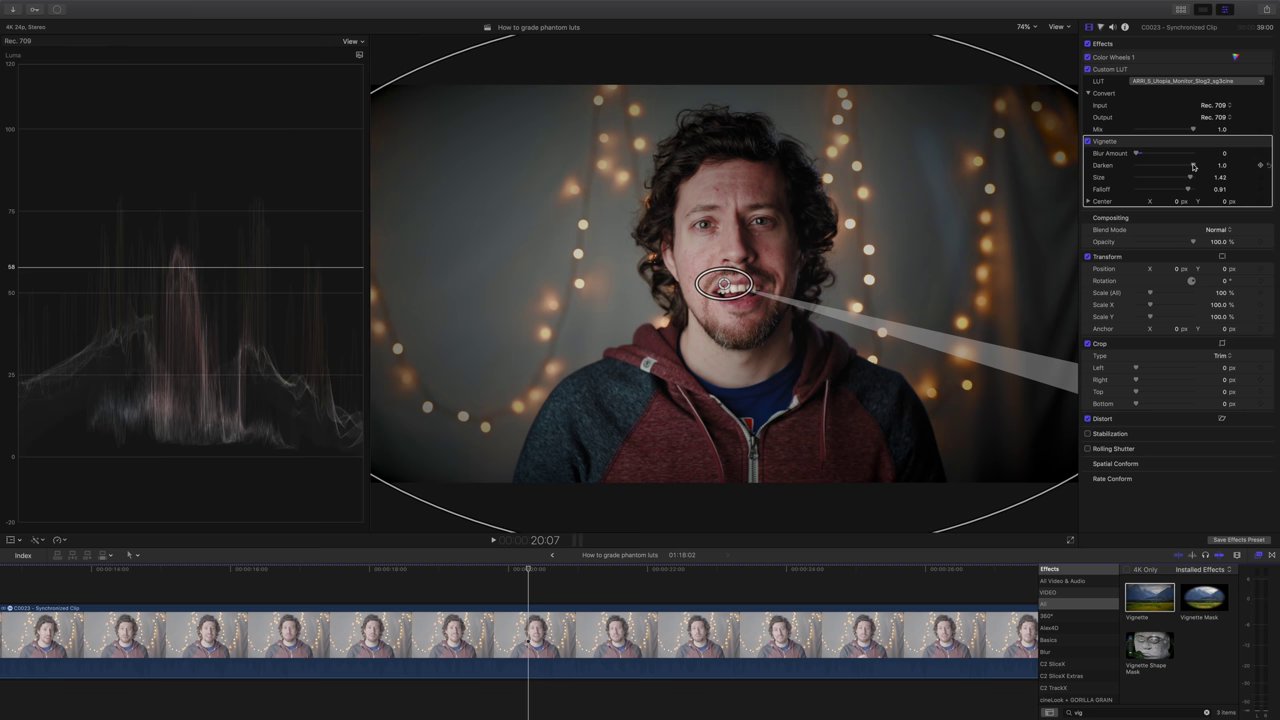
left_click_drag(1193, 166, 1154, 172)
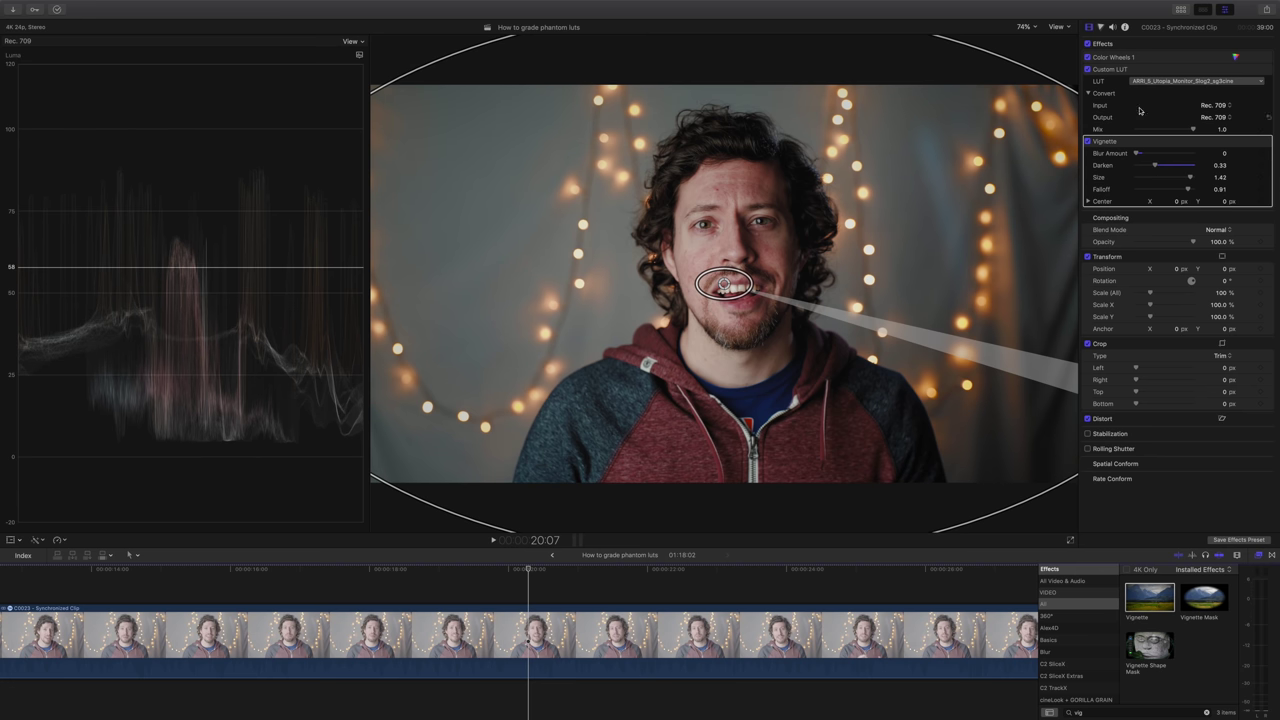
left_click(1147, 72)
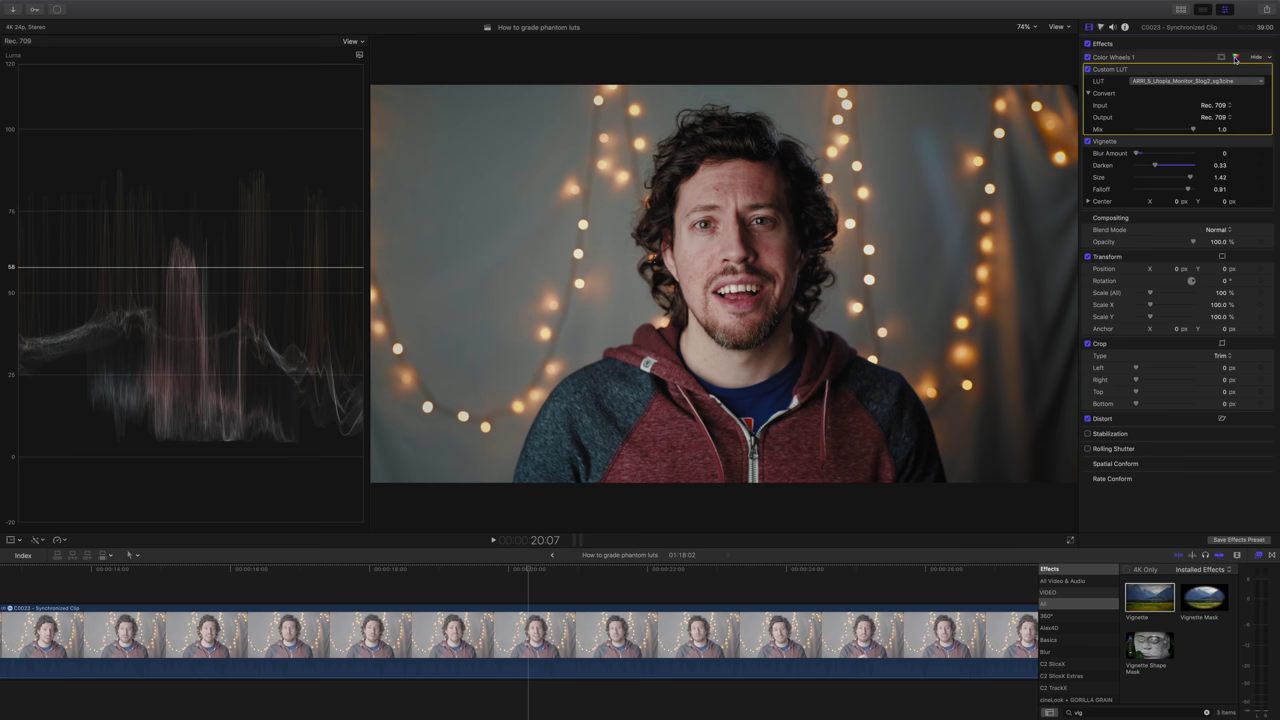
- Nudge the Midtones balance and shift the Shadows toward cyan in Color Wheels
left_click(1234, 58)
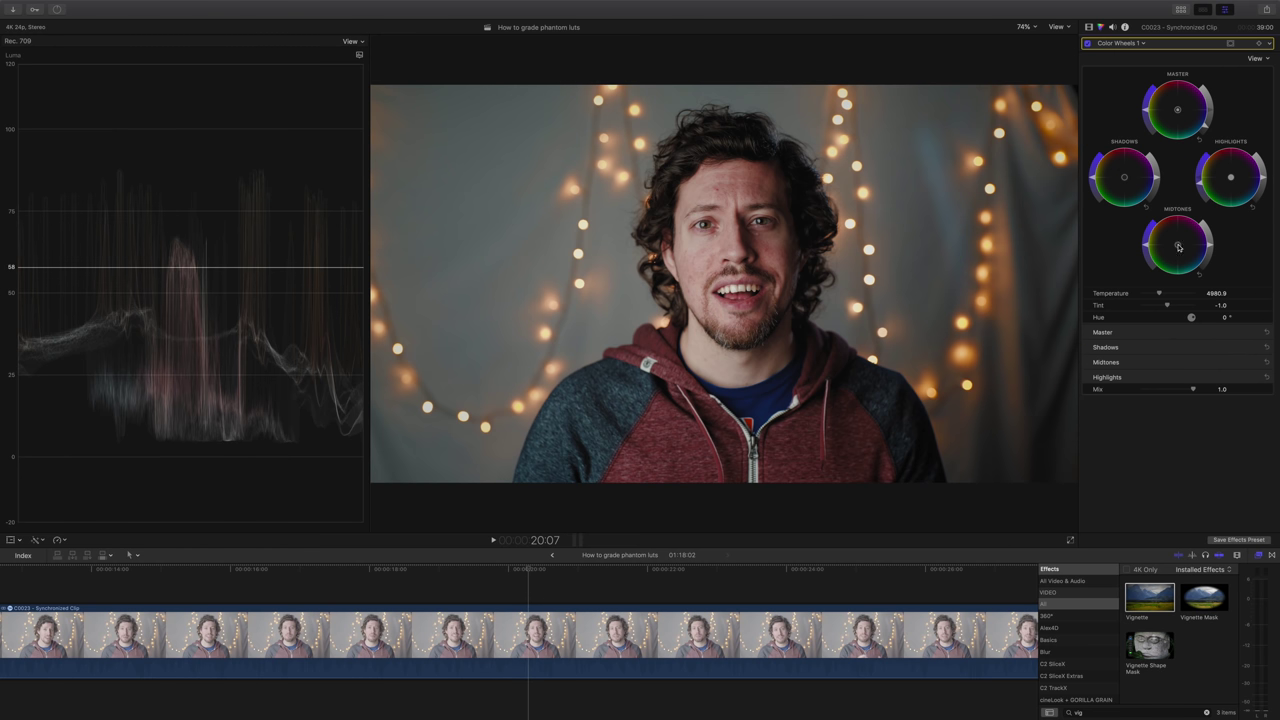
left_click_drag(1179, 247, 1177, 245)
left_click_drag(1127, 184, 1126, 181)
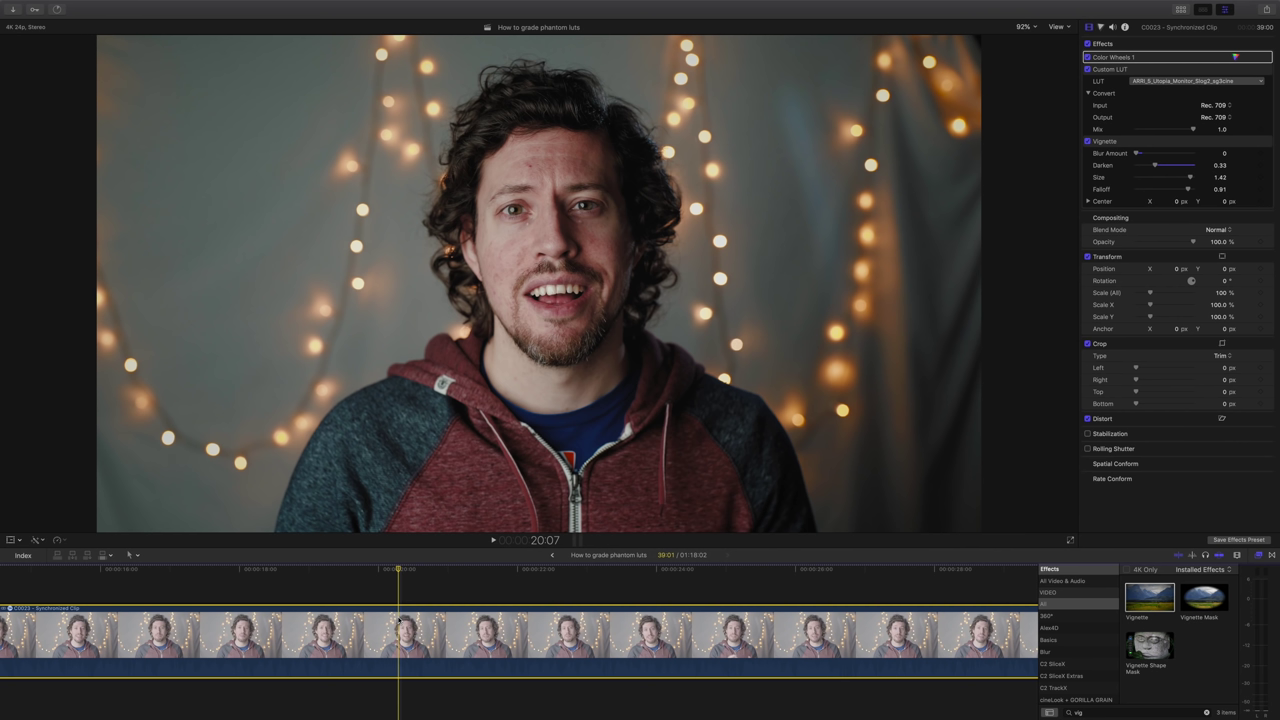
- Paste only Skin Tone #17, excluding colour wheels, Custom LUT, vignette and sharpening
key("super+shift+v")
left_click(553, 225)
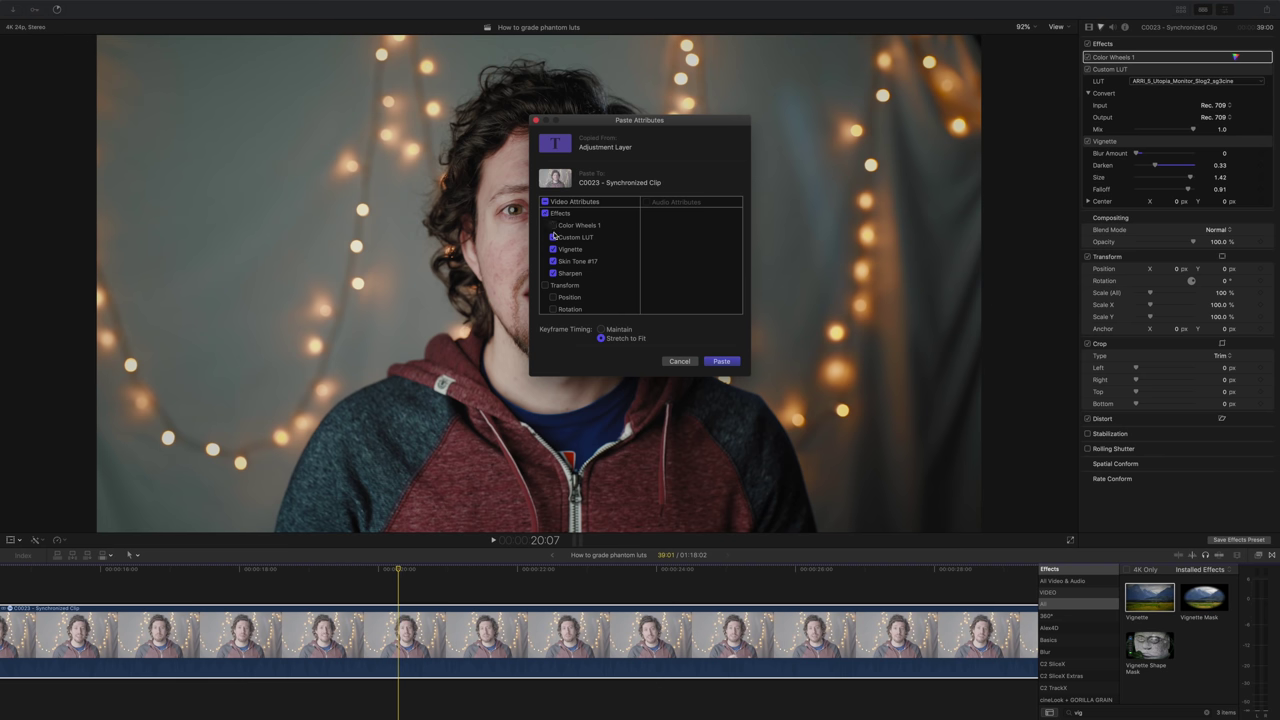
left_click(553, 237)
left_click(553, 248)
left_click(554, 274)
left_click(720, 362)
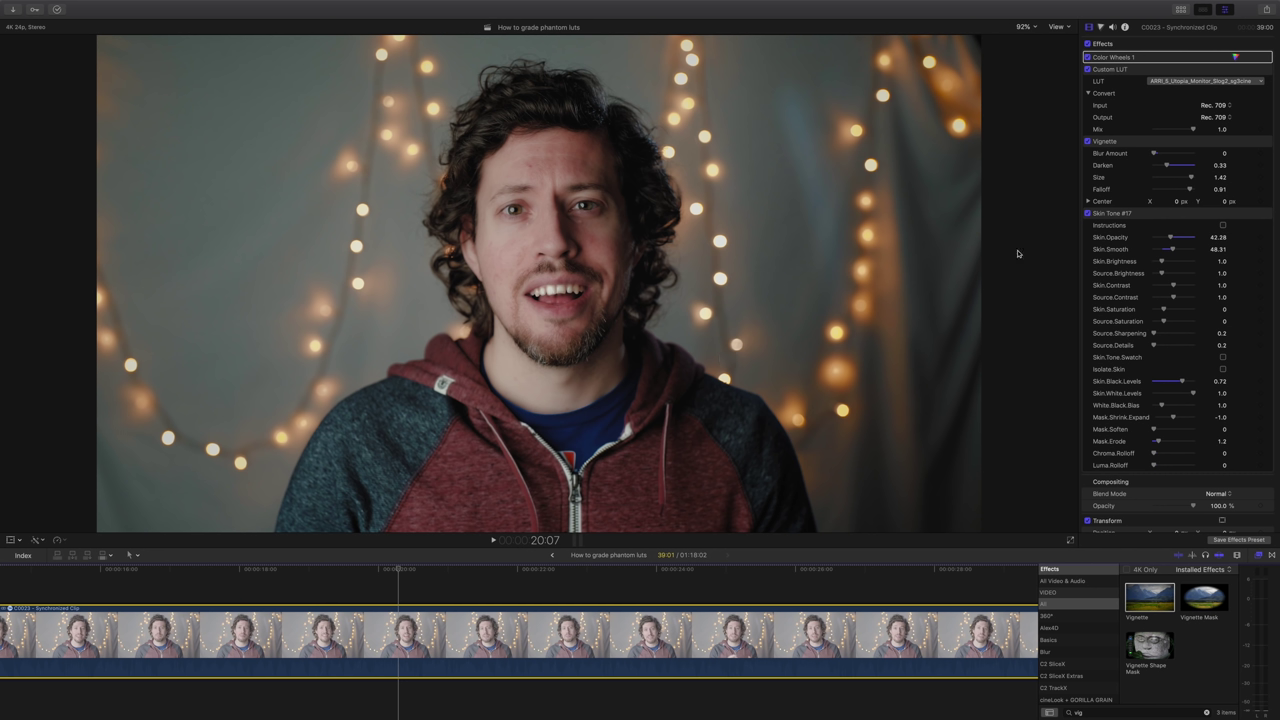
- Lower the Skin Tone smoothing and opacity, then cool the Color Wheels temperature slightly
left_click_drag(1169, 251, 1167, 240)
left_click(1236, 57)
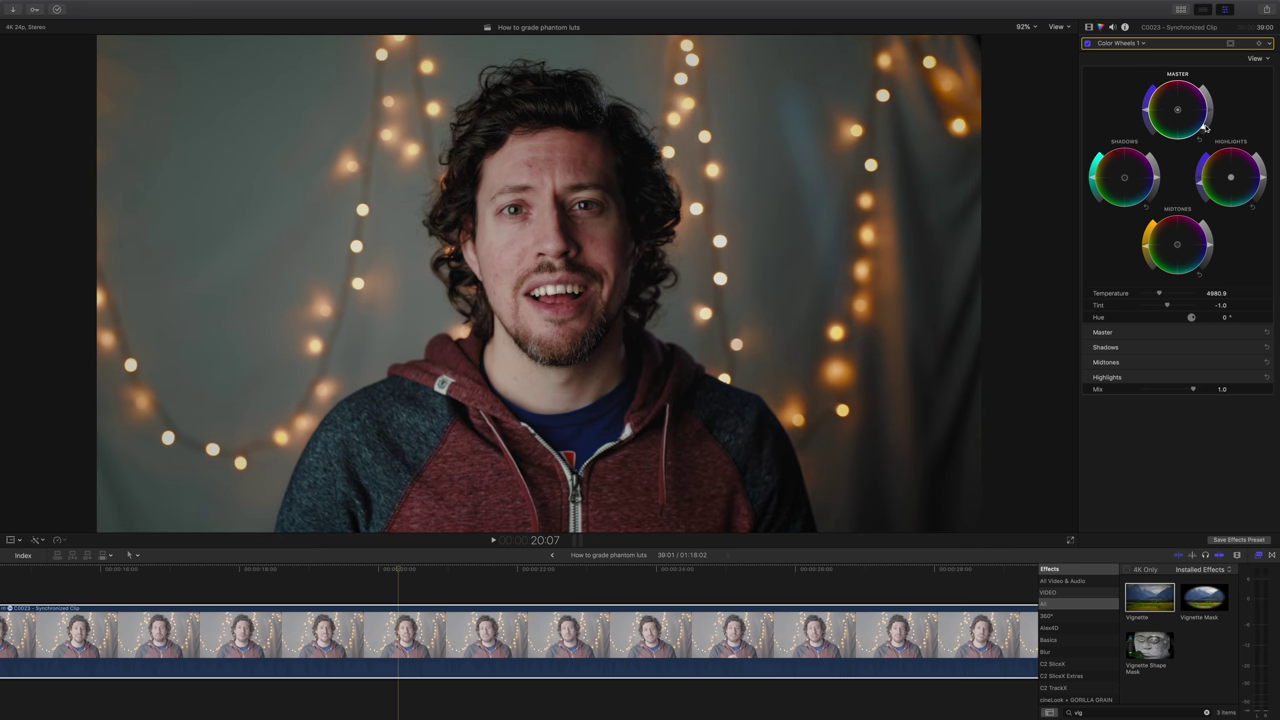
left_click(1145, 268)
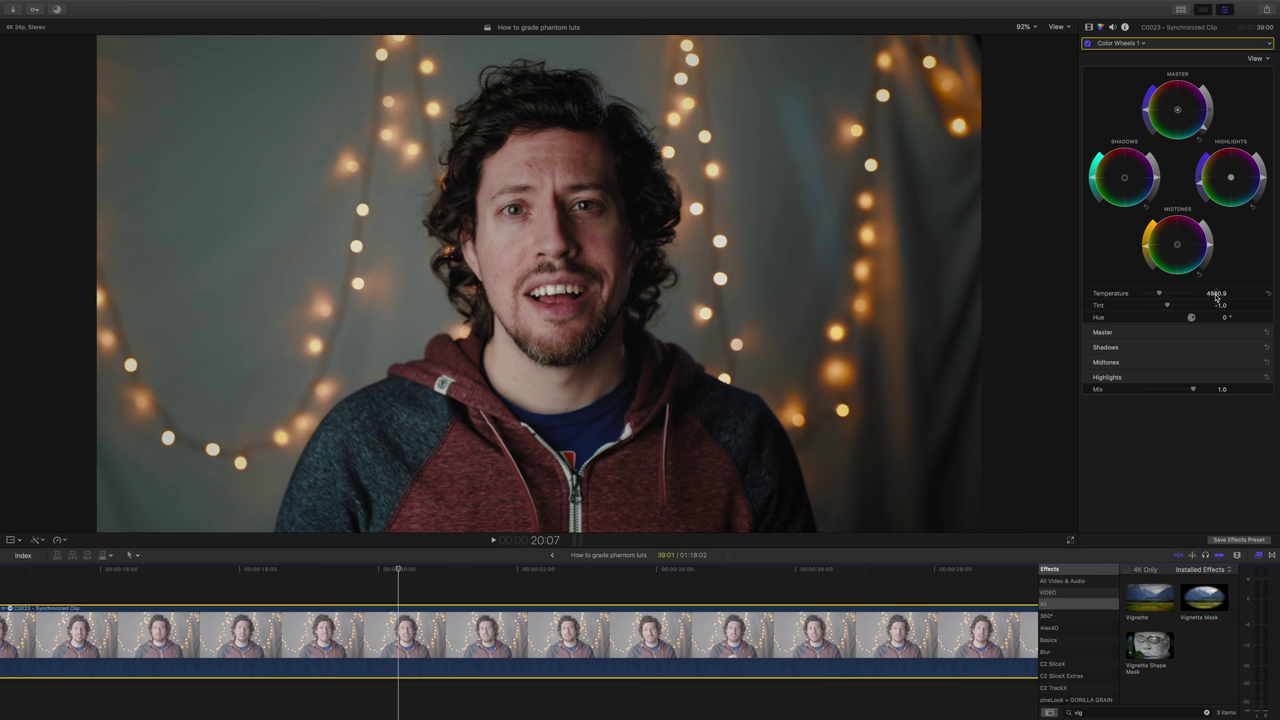
left_click_drag(1216, 296, 1210, 296)
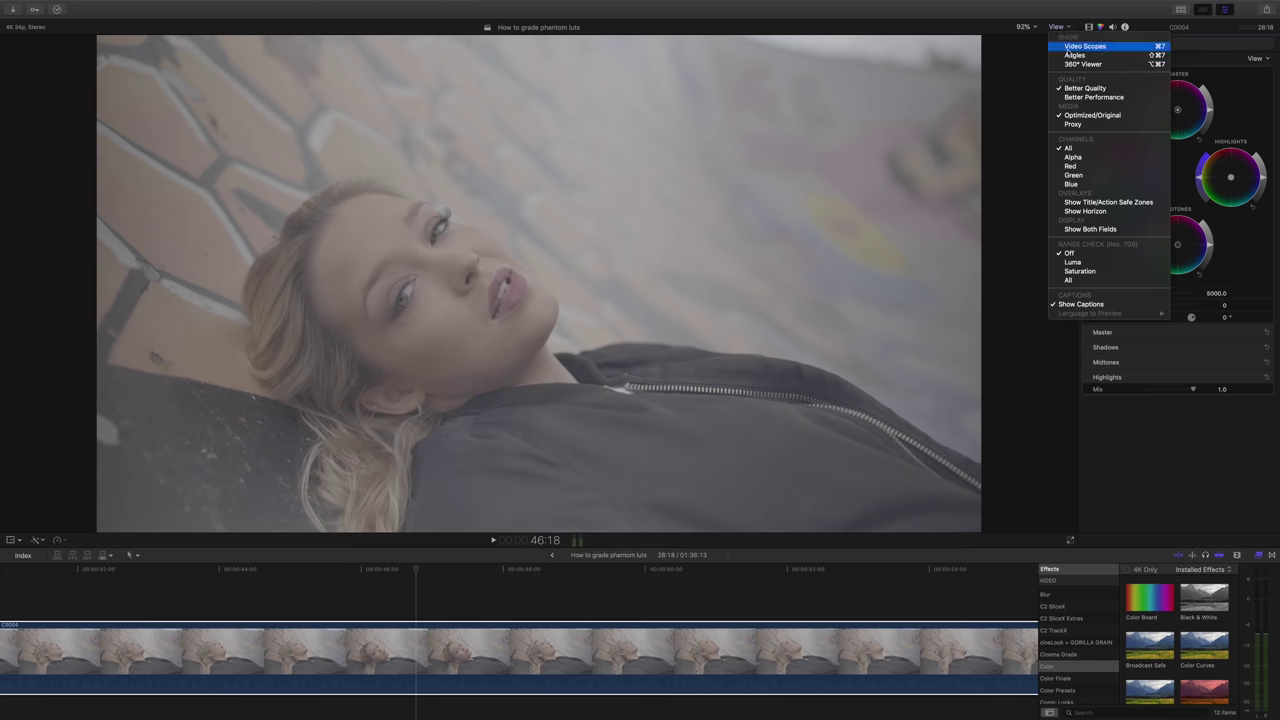
- Show the luma waveform and pull down Master brightness on the graffiti-wall clip C0004
left_click(1110, 50)
left_click_drag(1215, 117, 1211, 122)
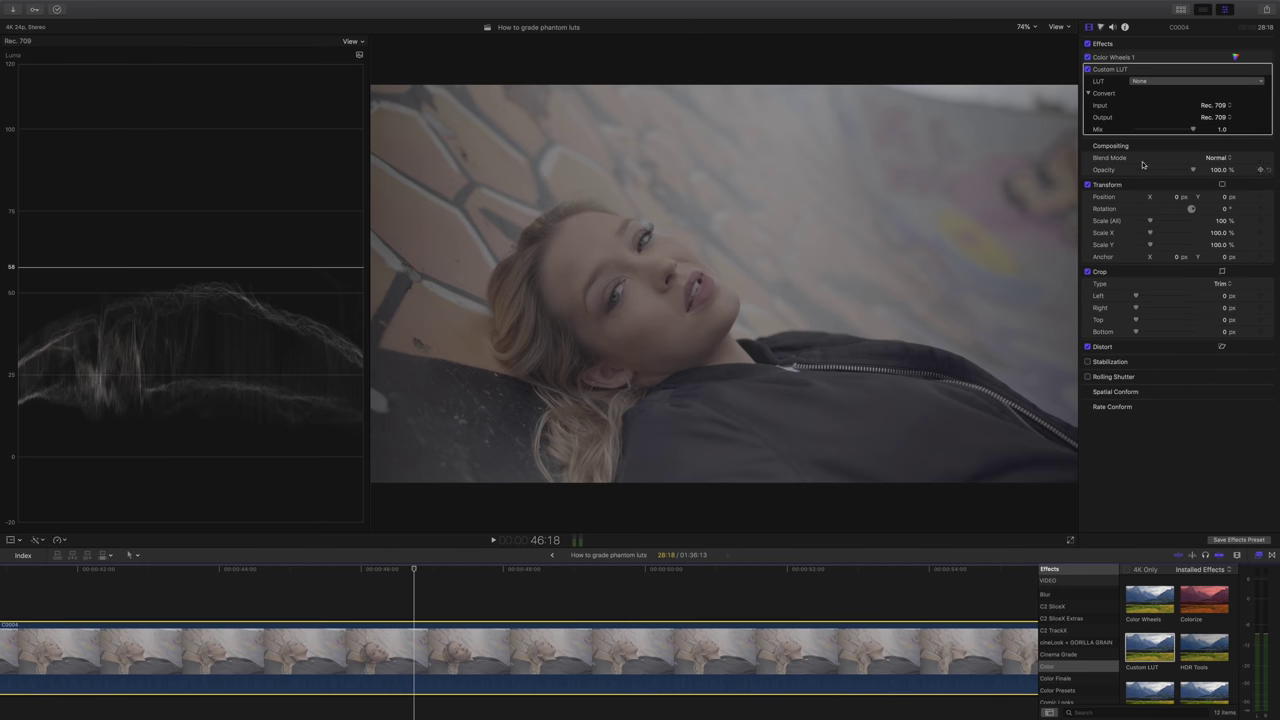
- Set C0004's Custom LUT to ARRI_5_Utopia_Monitor_Slog2_sg3cine
left_click(1170, 81)
mouse_move(1154, 106)
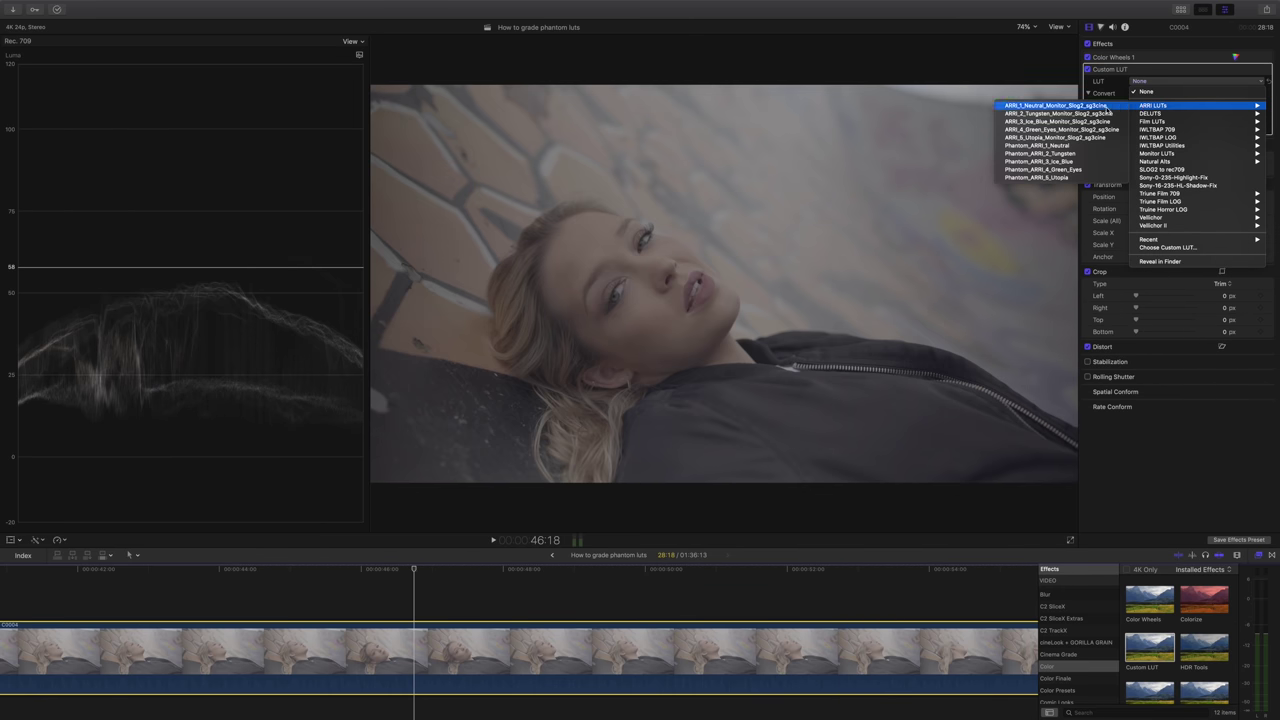
left_click(1040, 137)
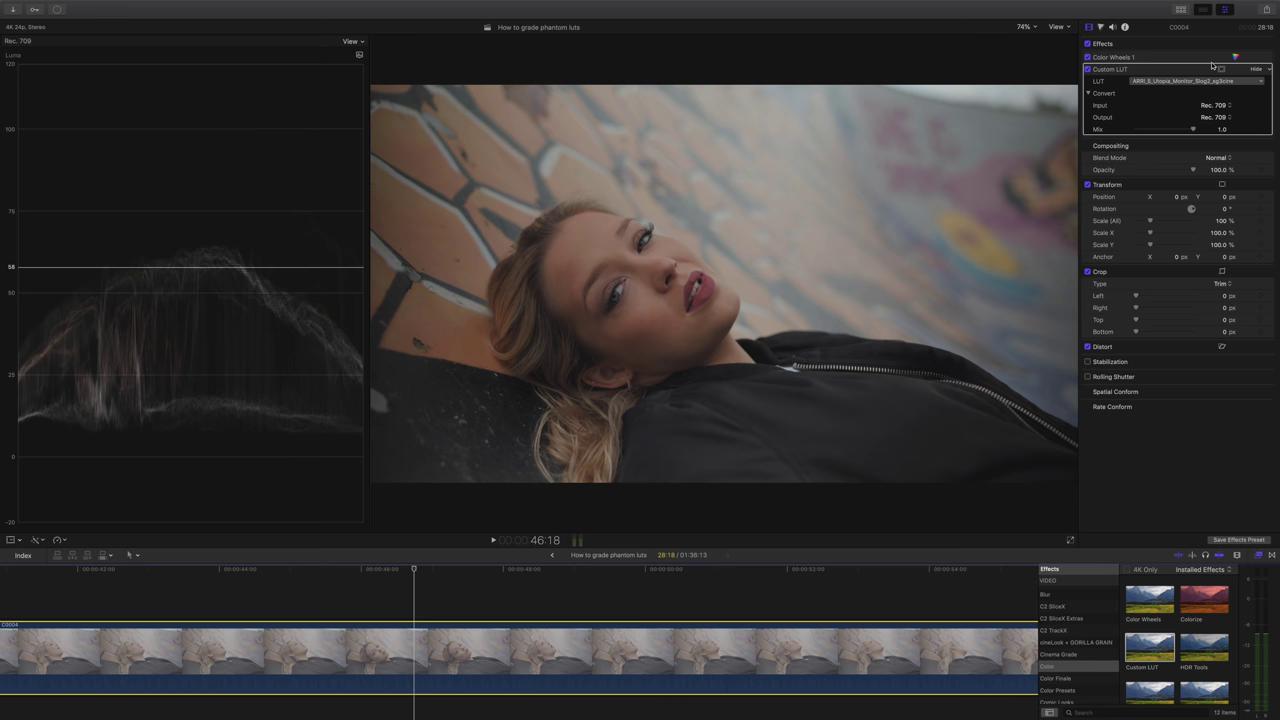
- Add a Color Curves correction and move Color Curves 1 above the Custom LUT
left_click(1108, 57)
left_click(1101, 28)
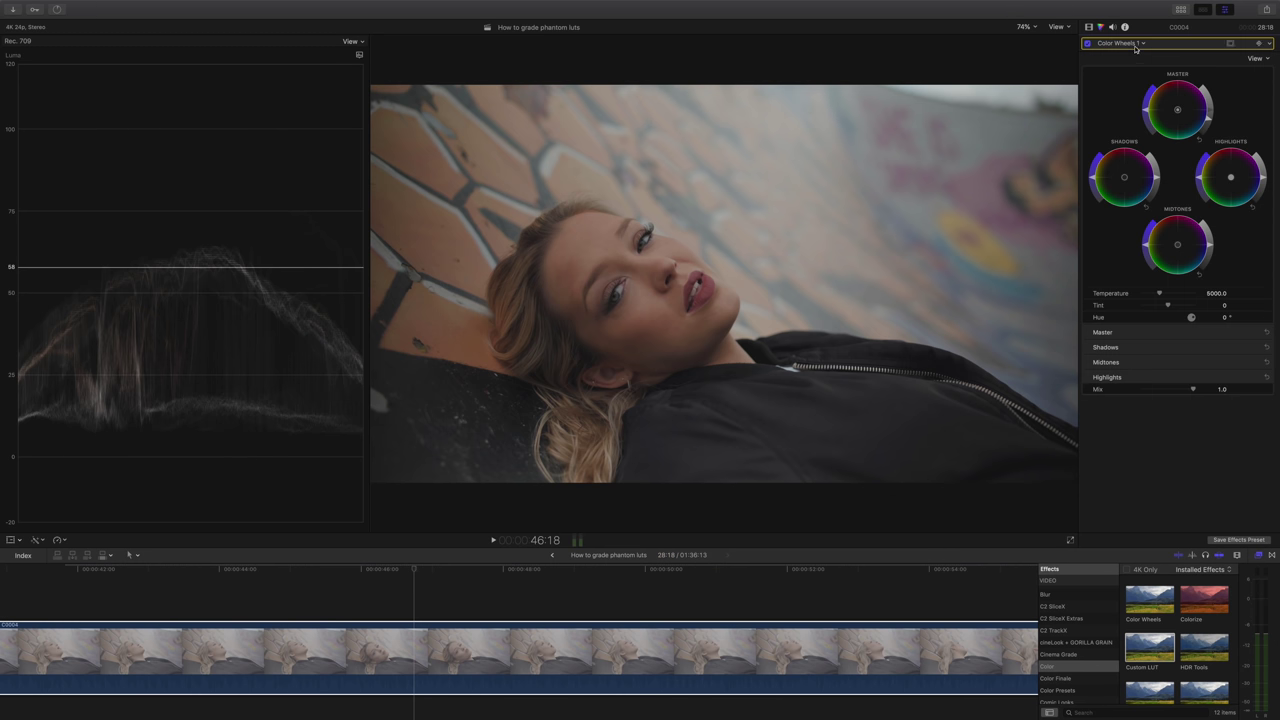
left_click(1142, 44)
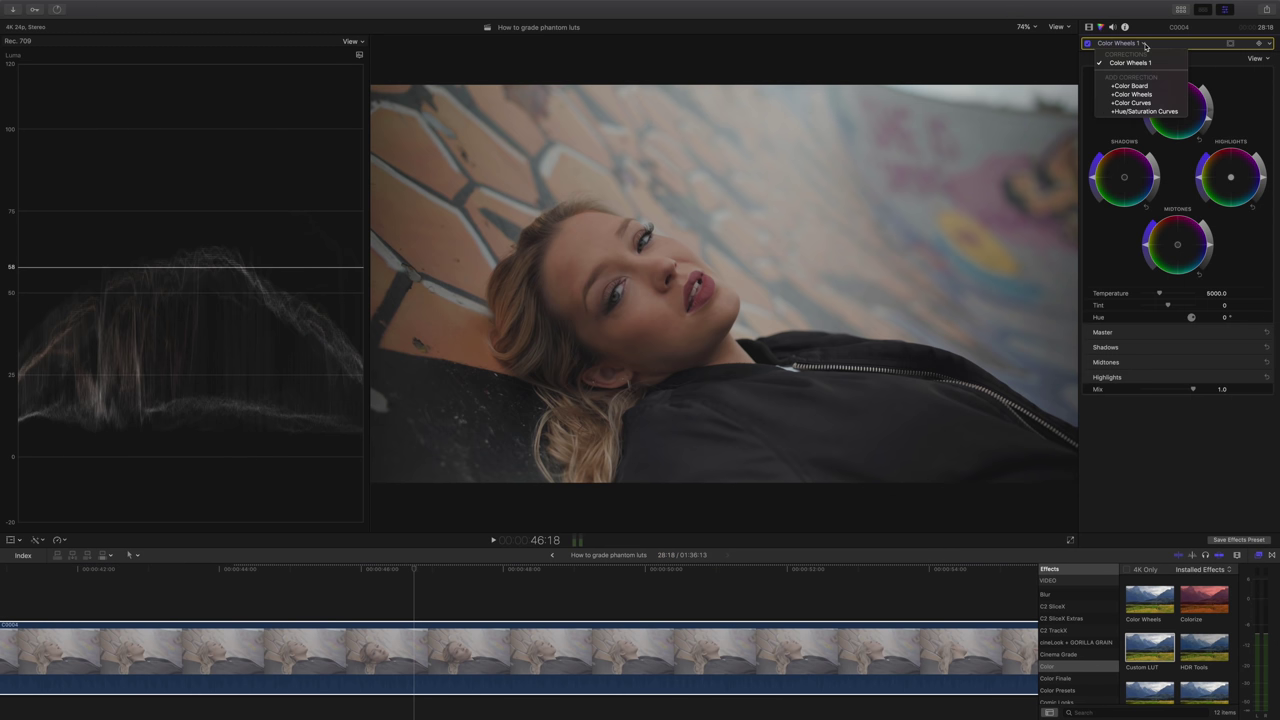
left_click(1141, 104)
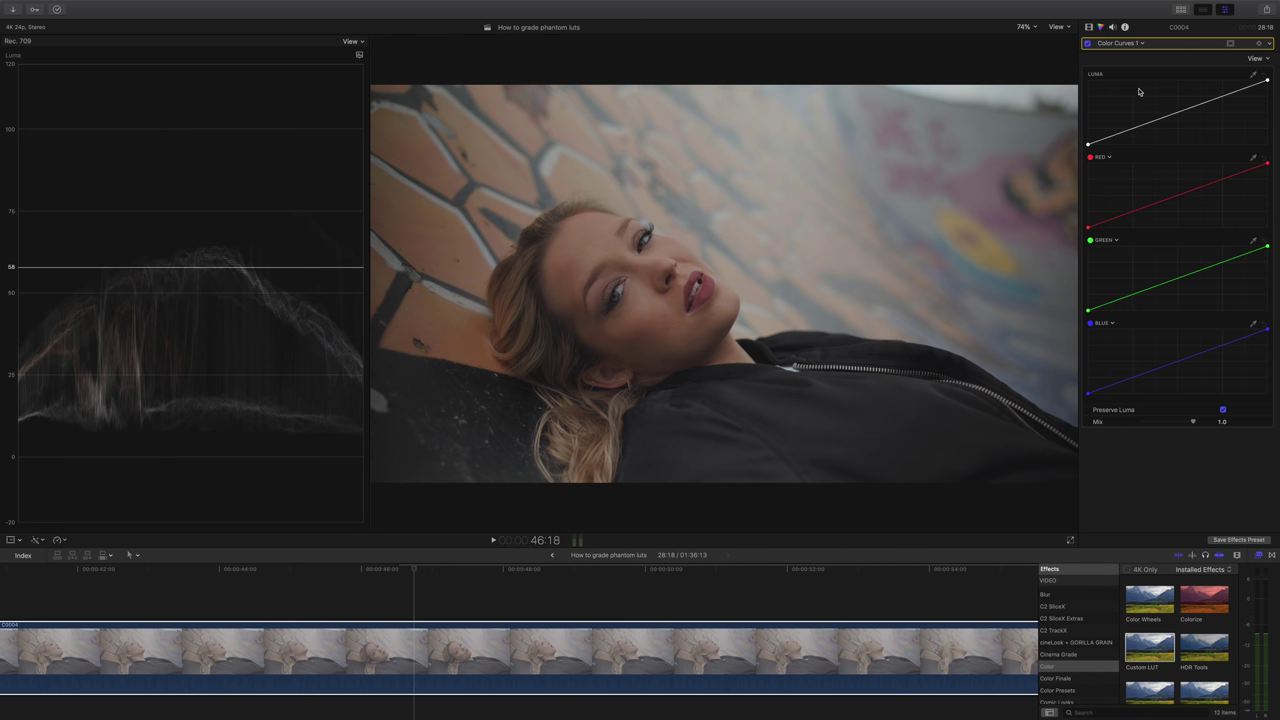
left_click(1090, 27)
left_click_drag(1118, 141, 1120, 70)
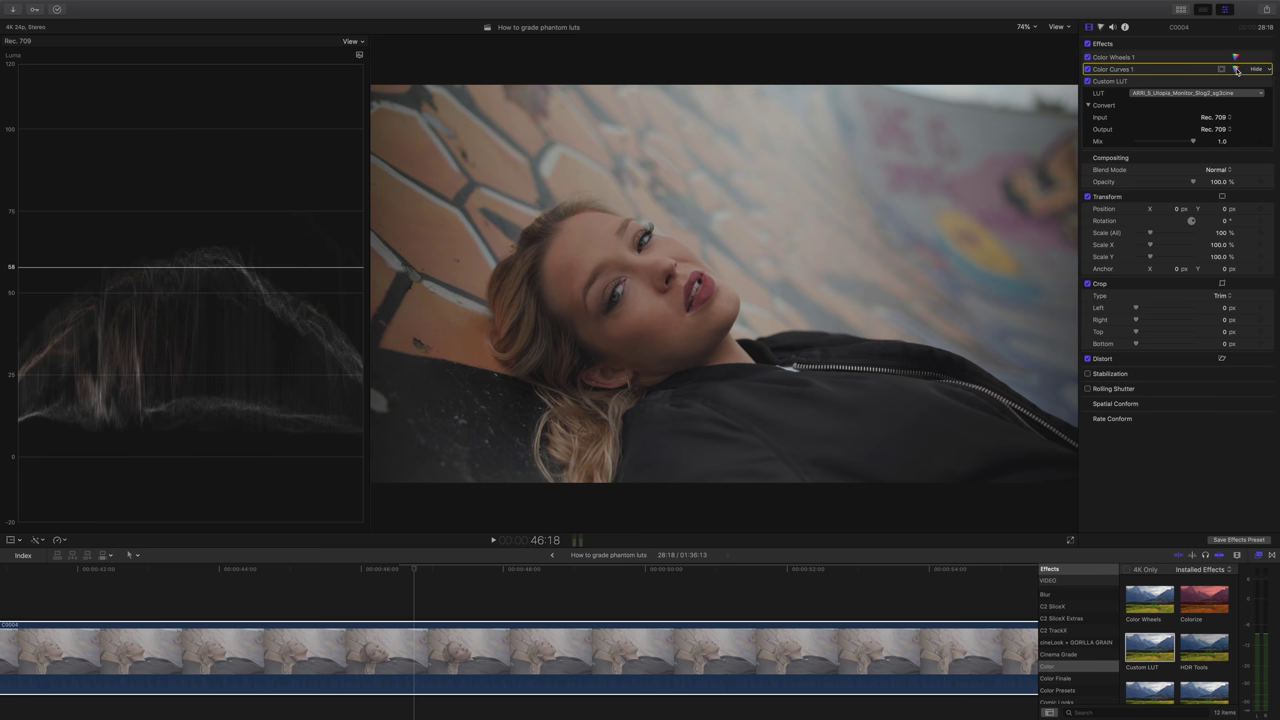
- Add and lift points on the Luma curve, then set the curves Mix to 0.79
left_click(1236, 69)
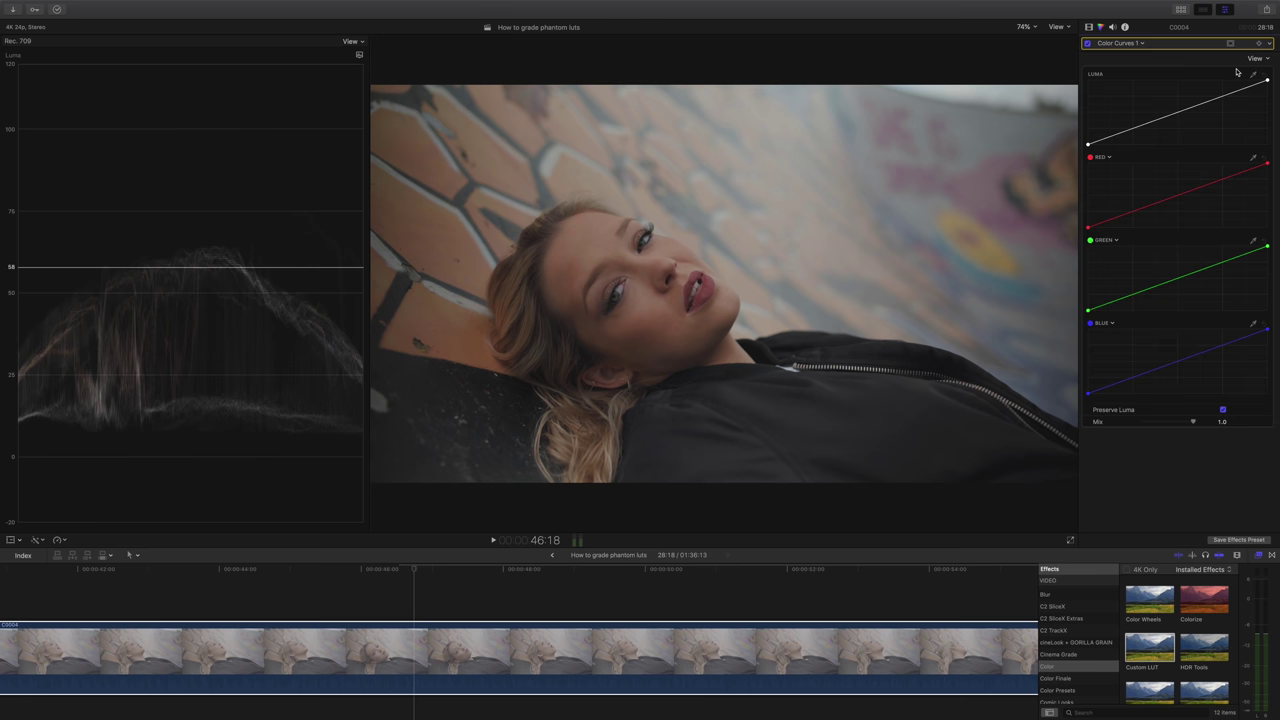
left_click(1178, 112)
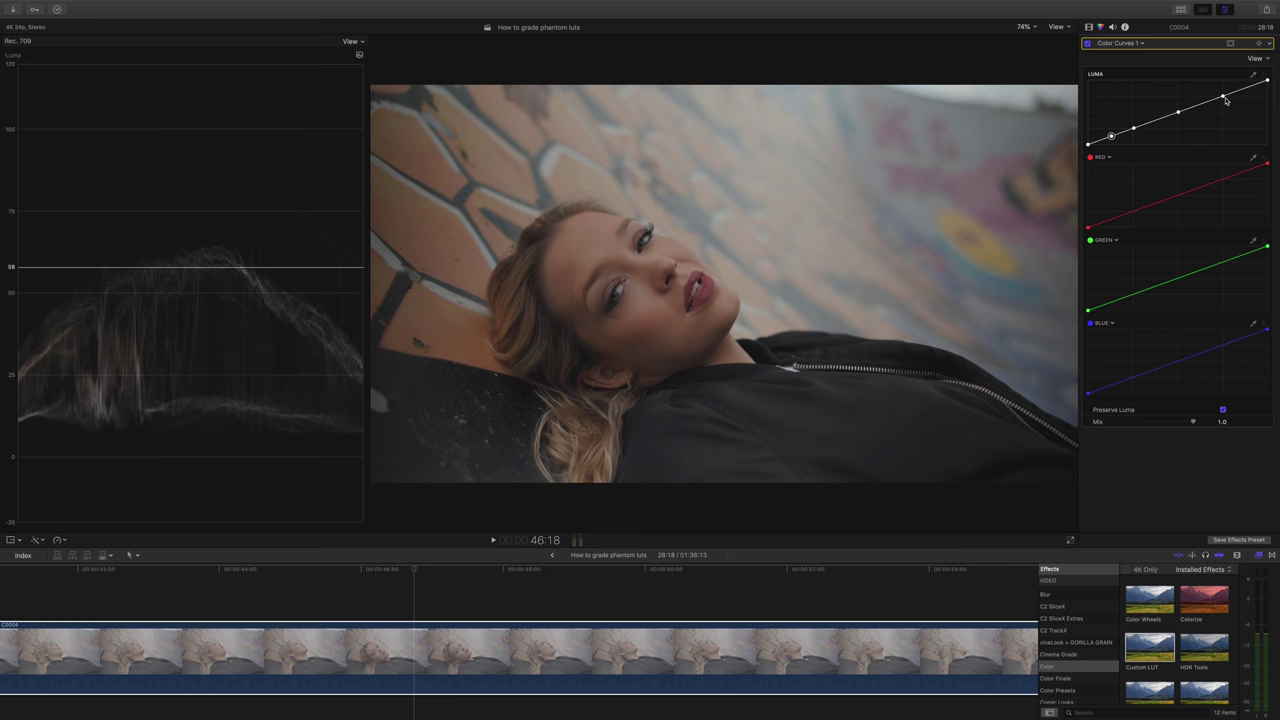
left_click(1241, 86)
left_click_drag(1222, 96, 1202, 102)
left_click(1204, 98)
left_click(1136, 128)
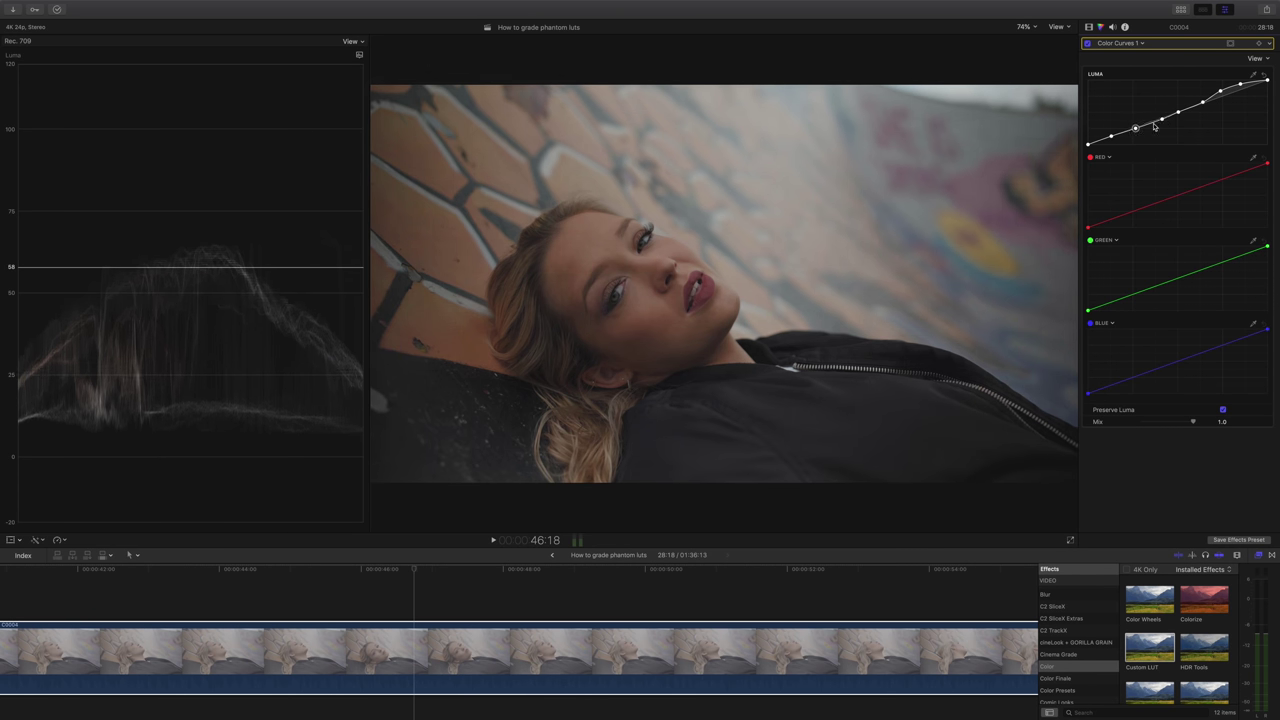
left_click_drag(1192, 421, 1182, 421)
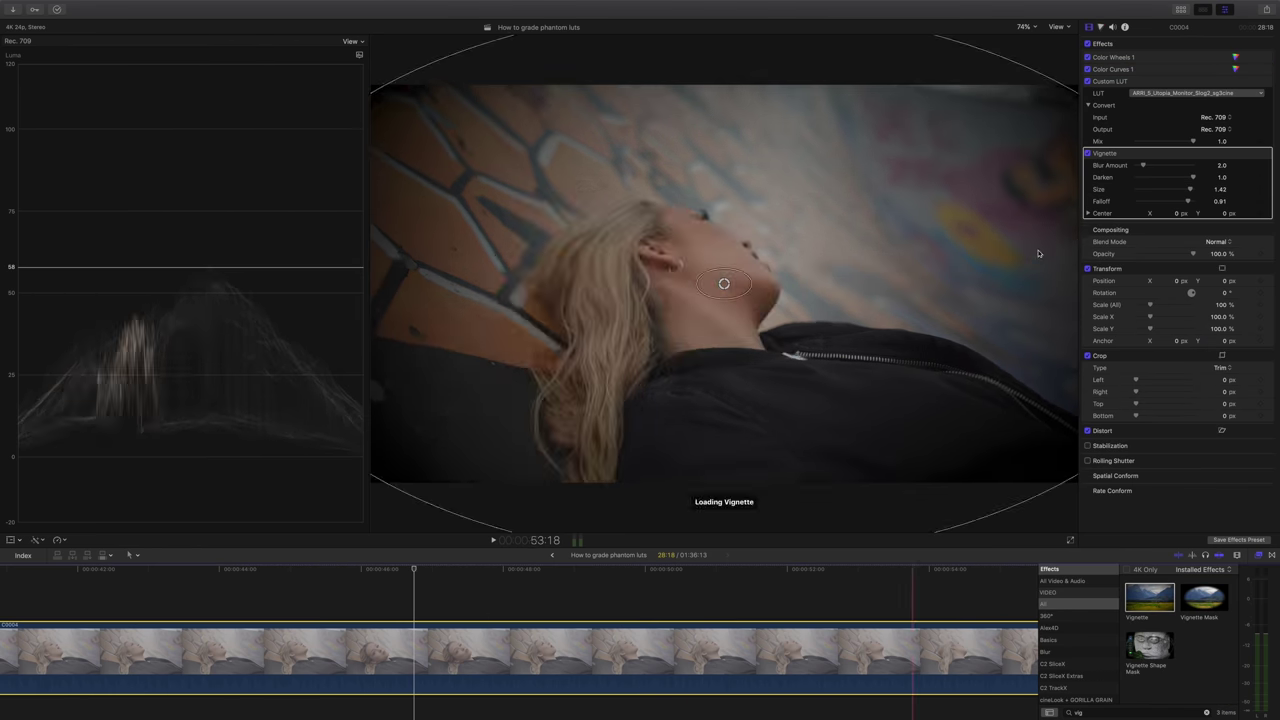
- Lighten the vignette's Darken to about 0.38 and add a 2.35:1 Letterbox to C0004
left_click_drag(1188, 178, 1157, 180)
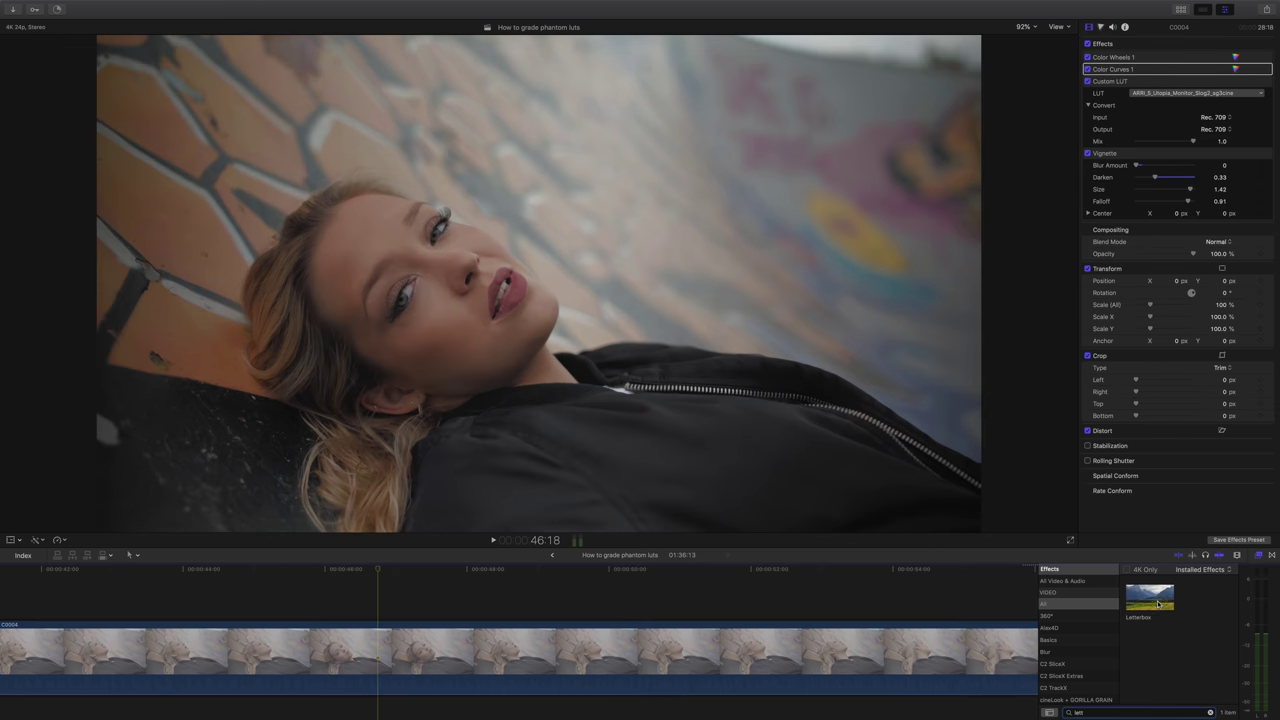
left_click_drag(1150, 597, 950, 650)
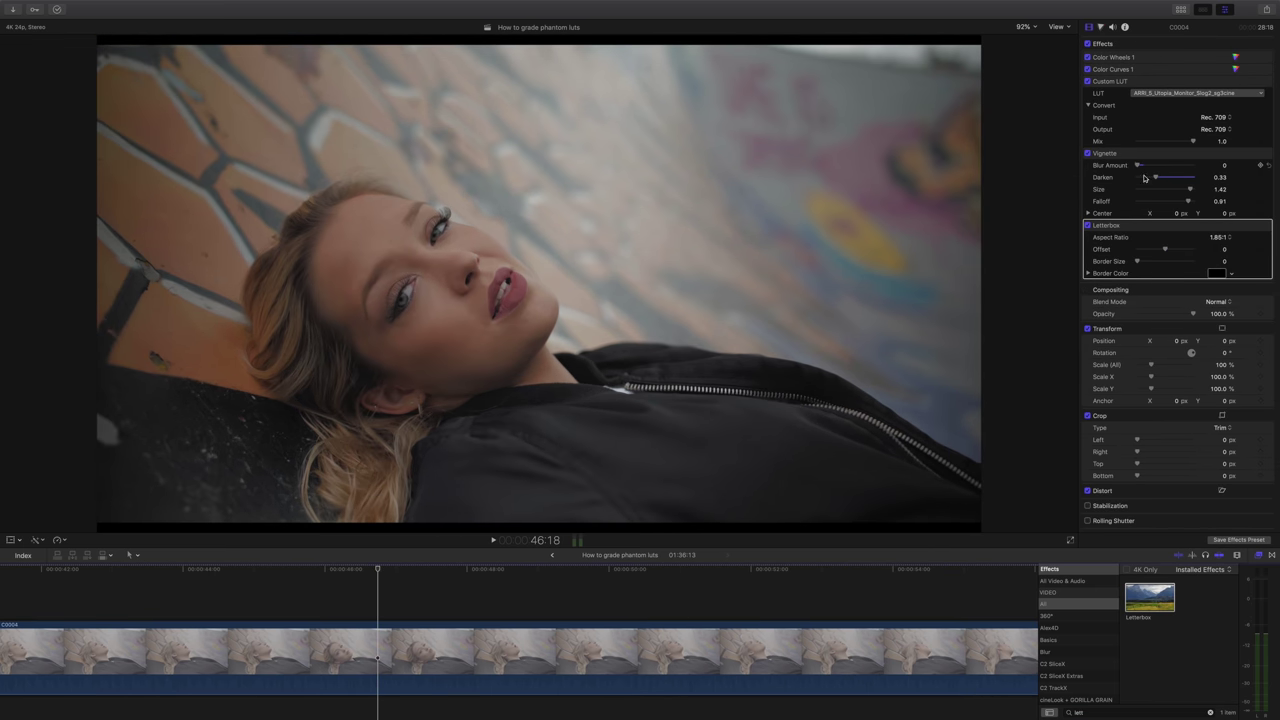
left_click(1216, 237)
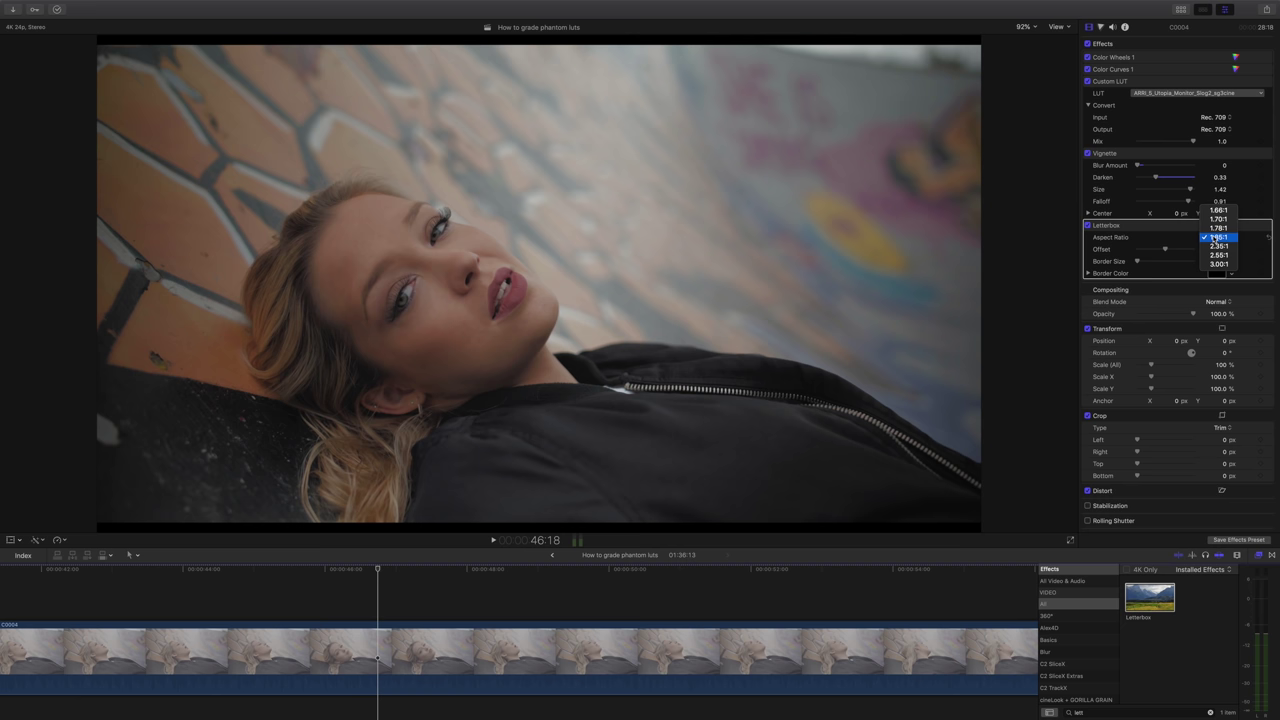
left_click(1219, 246)
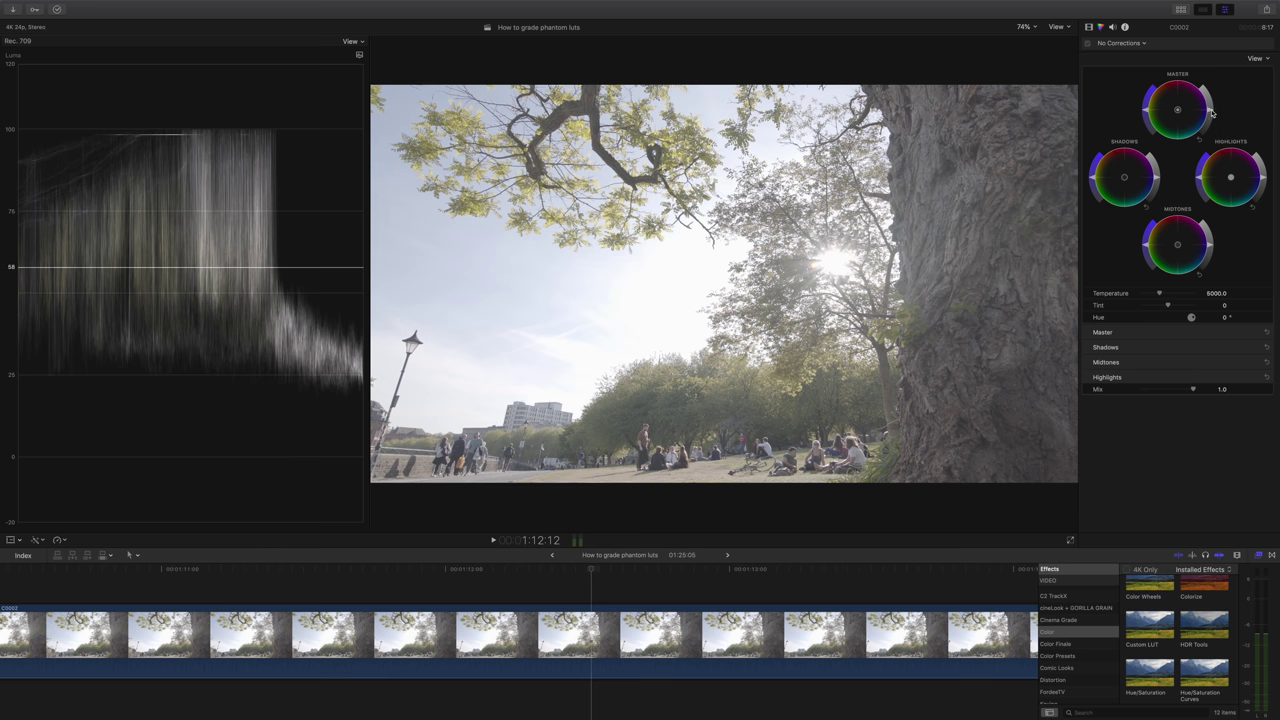
- Lower park clip C0002's Master brightness in Color Wheels 1 in two passes
left_click_drag(1212, 113, 1211, 119)
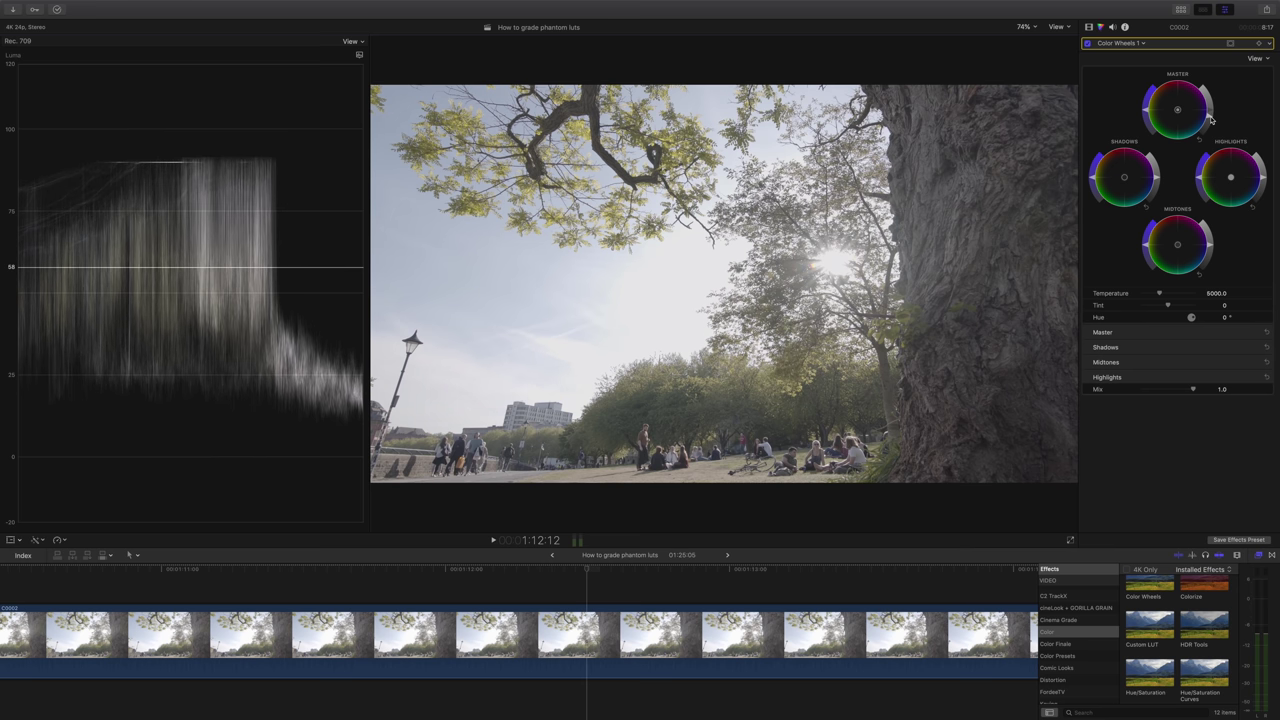
left_click_drag(1211, 119, 1208, 119)
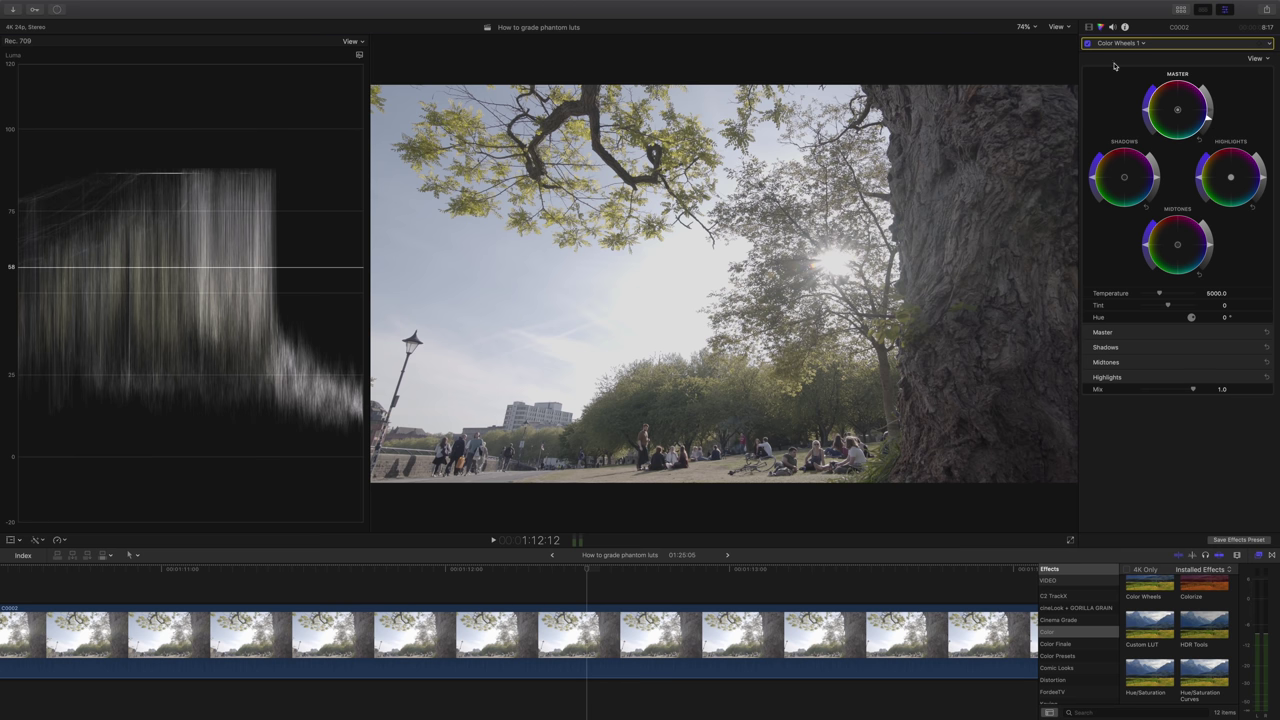
left_click(1089, 27)
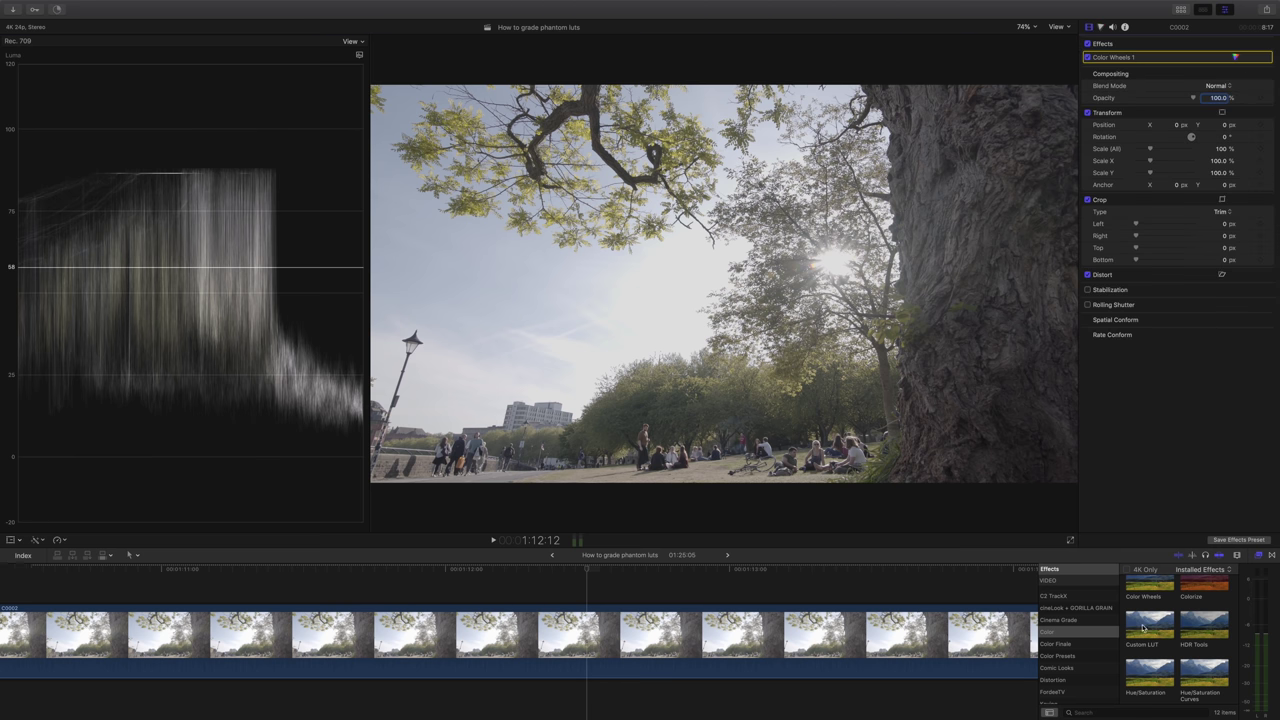
- Add a Custom LUT set to ARRI_1_Neutral_Monitor_Slog2_sg3cine to park clip C0002
left_click_drag(1142, 627, 927, 641)
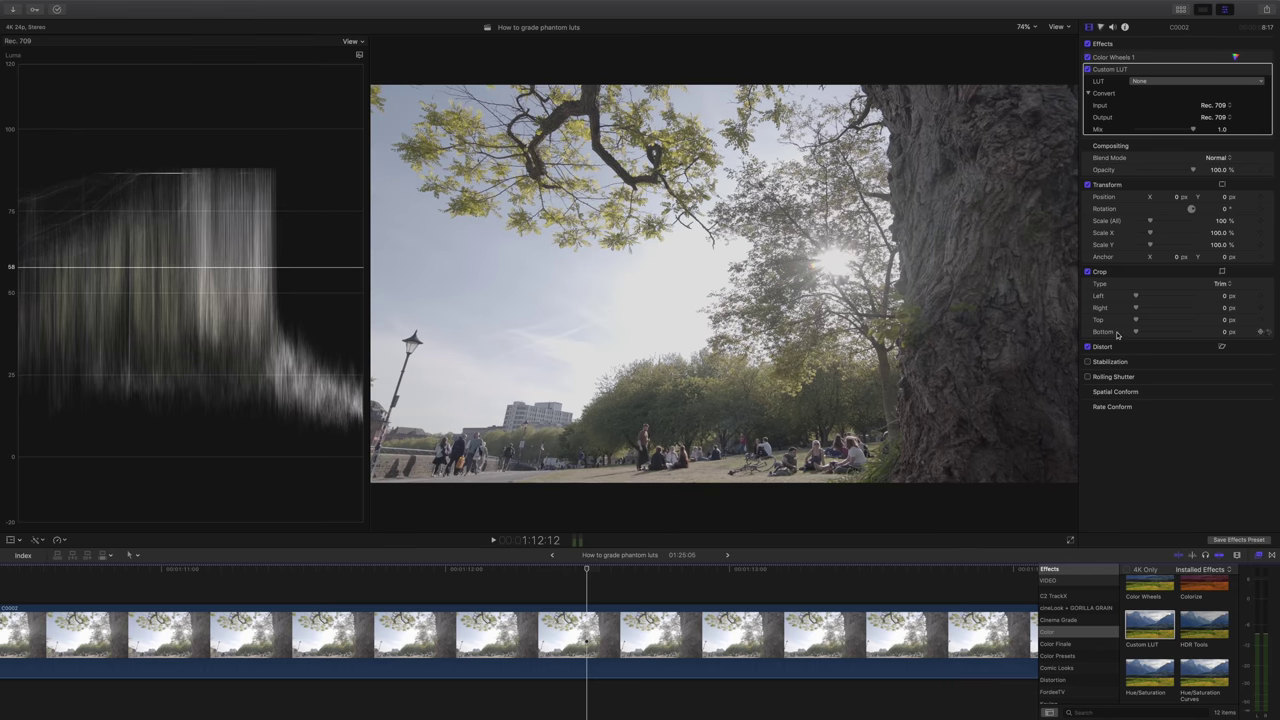
left_click(1163, 86)
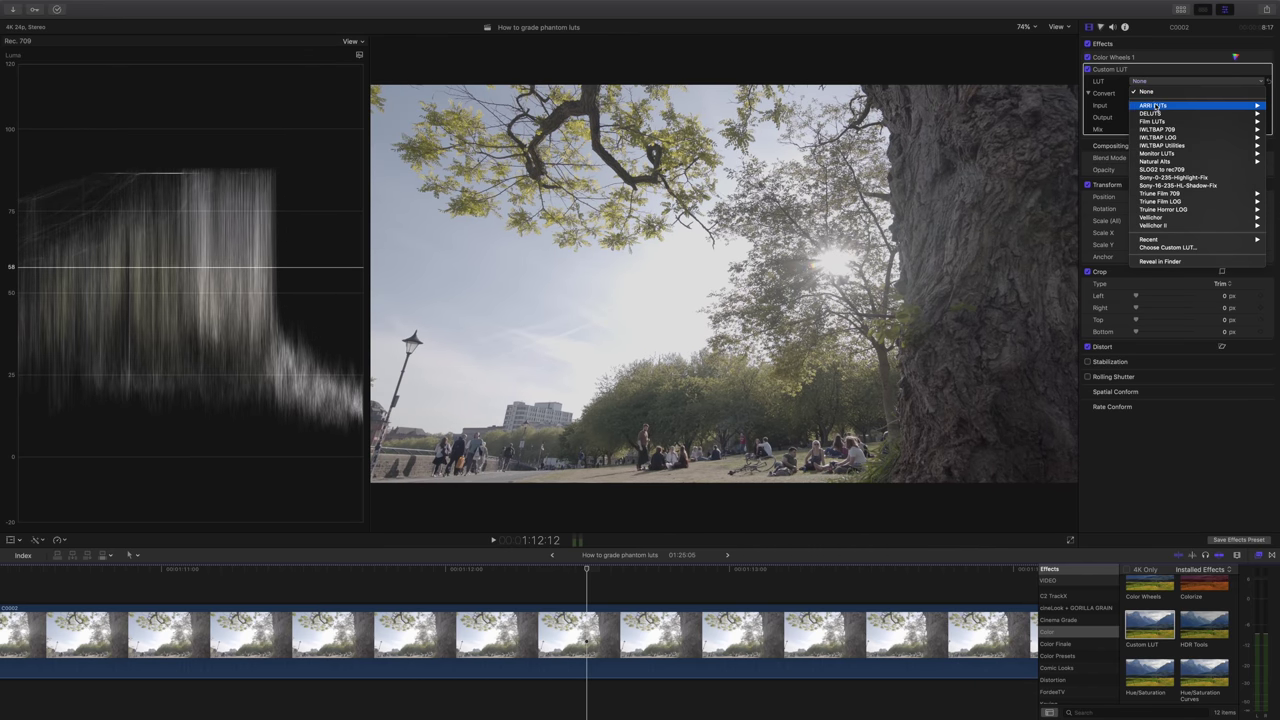
mouse_move(1143, 106)
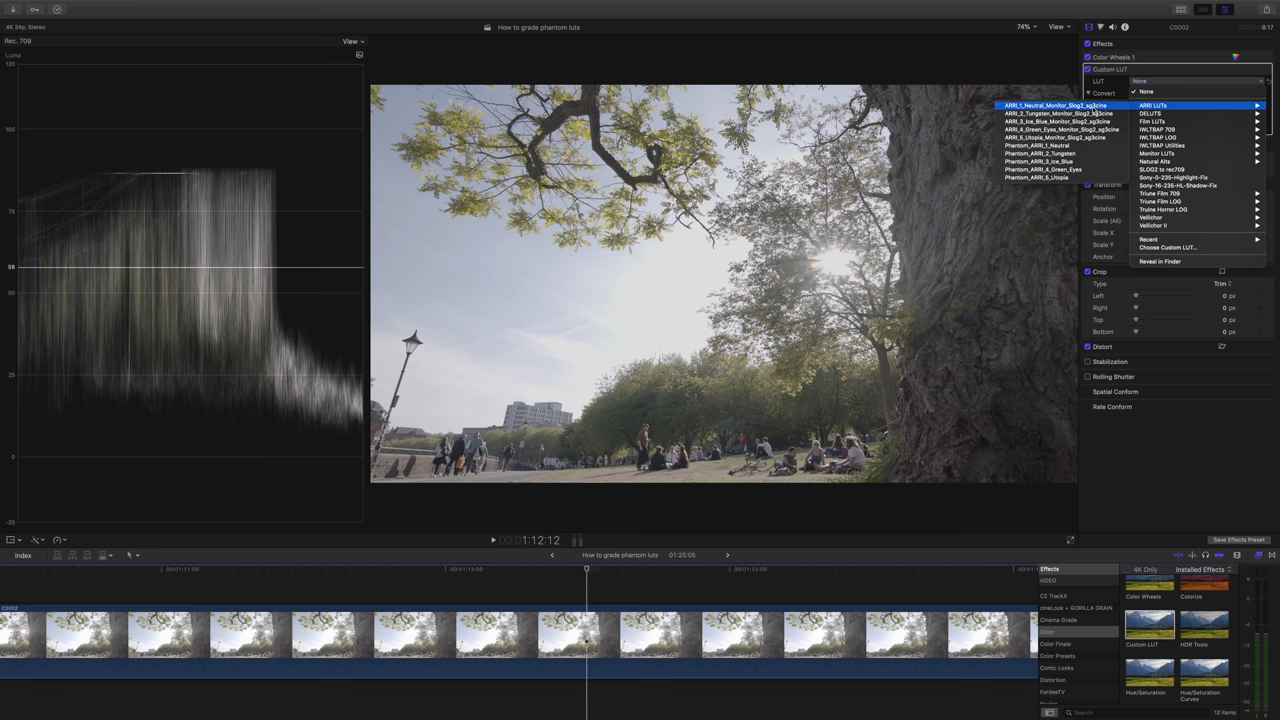
left_click(1094, 106)
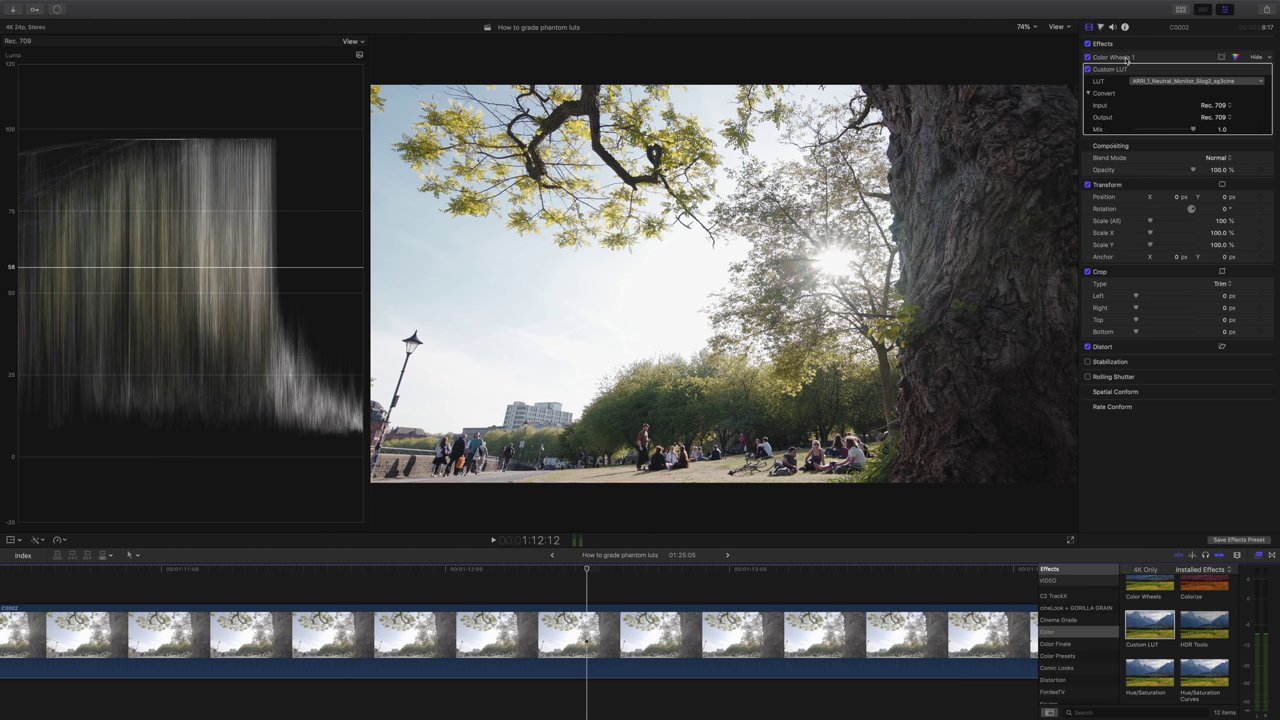
left_click(1236, 57)
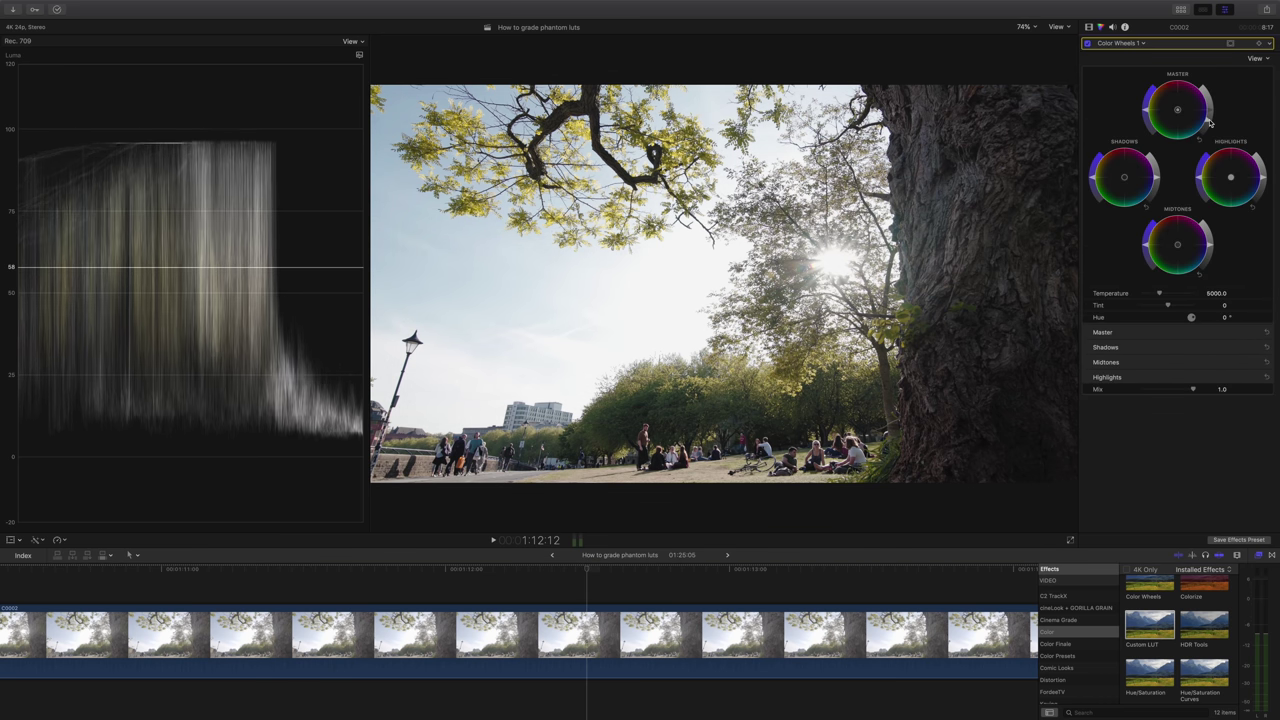
- Mix out the Custom LUT, add a Vignette with Blur 0 and Darken 0.2, then disable it
left_click(1090, 28)
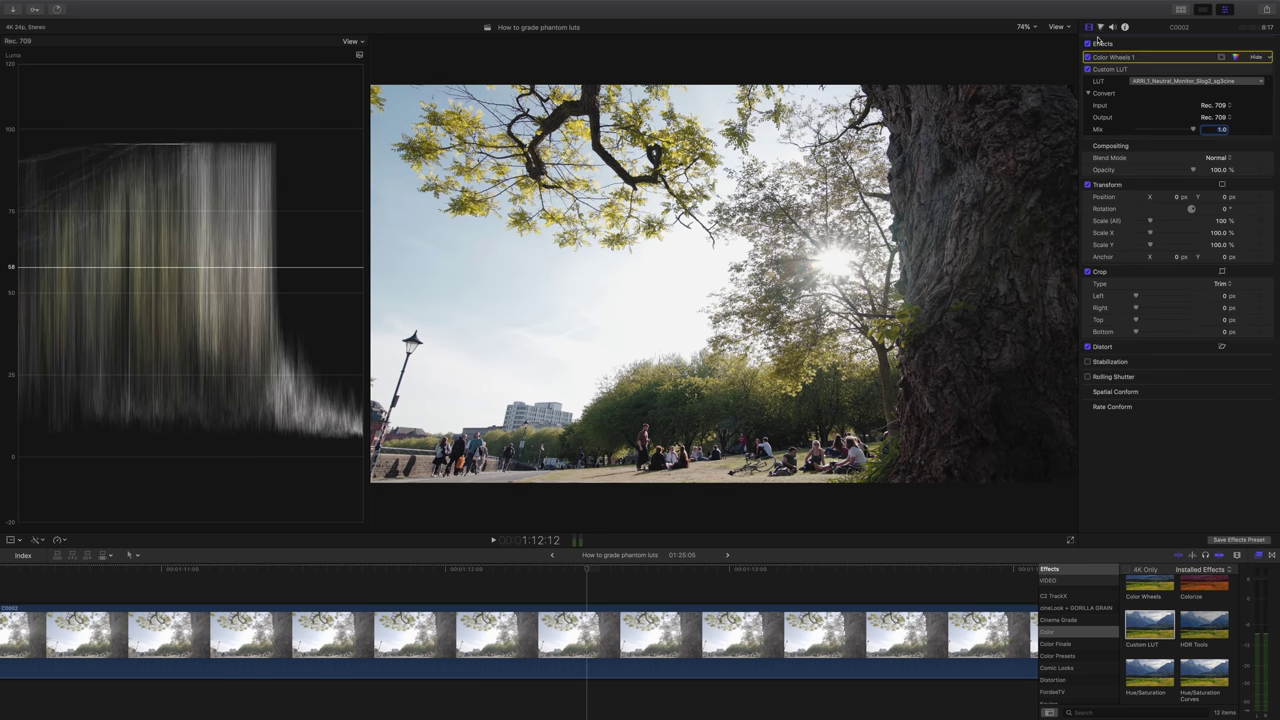
mouse_move(1192, 130)
left_mouse_down()
mouse_move(1111, 133)
mouse_move(1197, 140)
left_mouse_up()
left_click(1090, 712)
type("vig")
left_click_drag(1149, 598, 946, 632)
mouse_move(1143, 153)
left_mouse_down()
mouse_move(1127, 158)
mouse_move(1147, 167)
left_mouse_up()
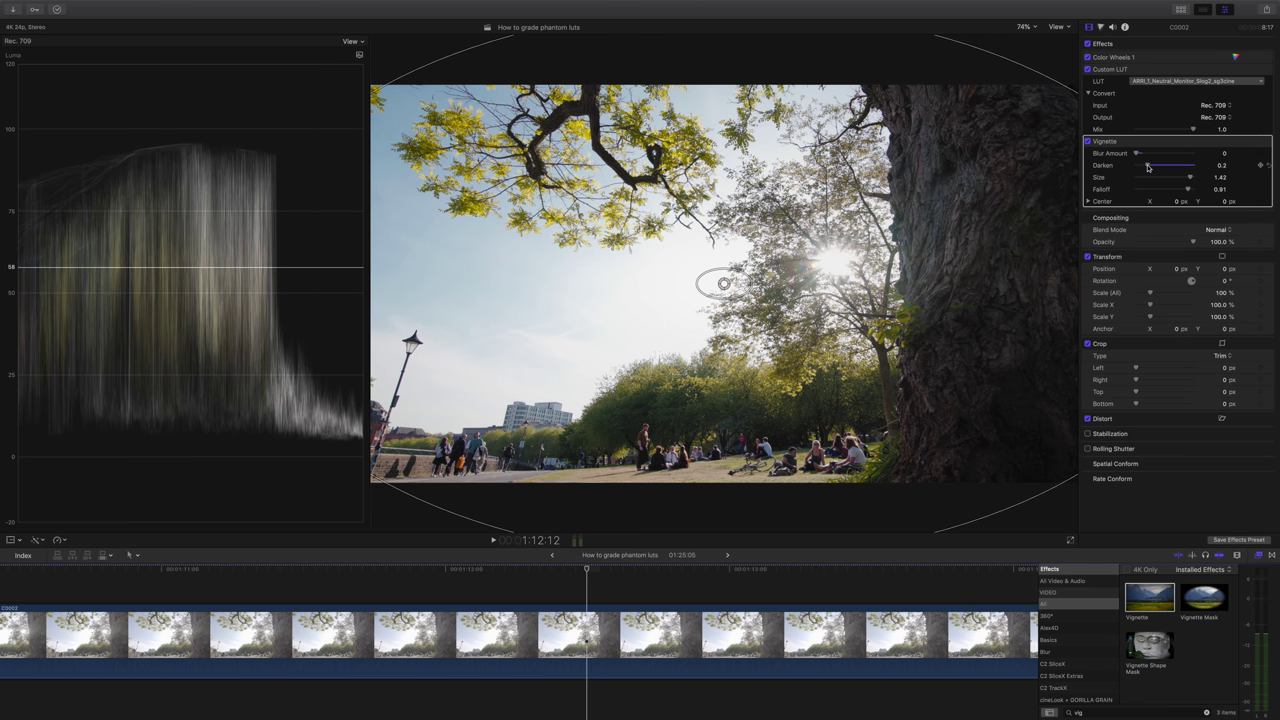
left_click(1089, 141)
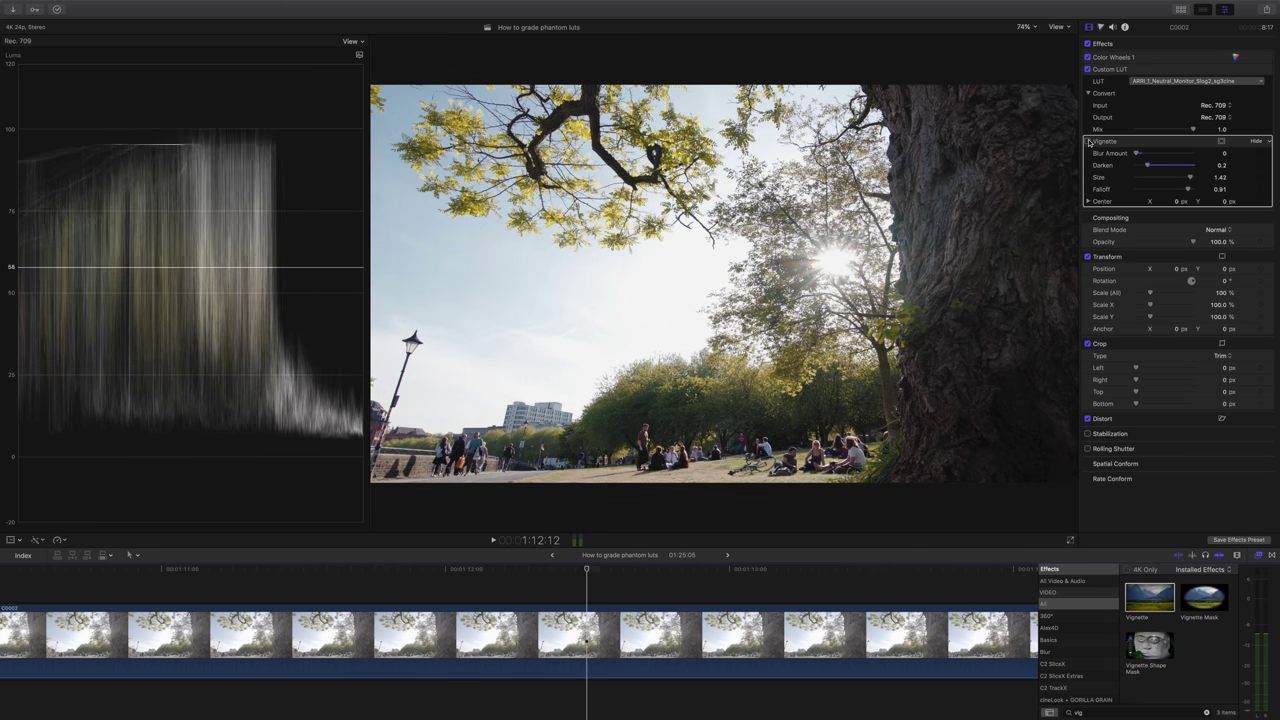